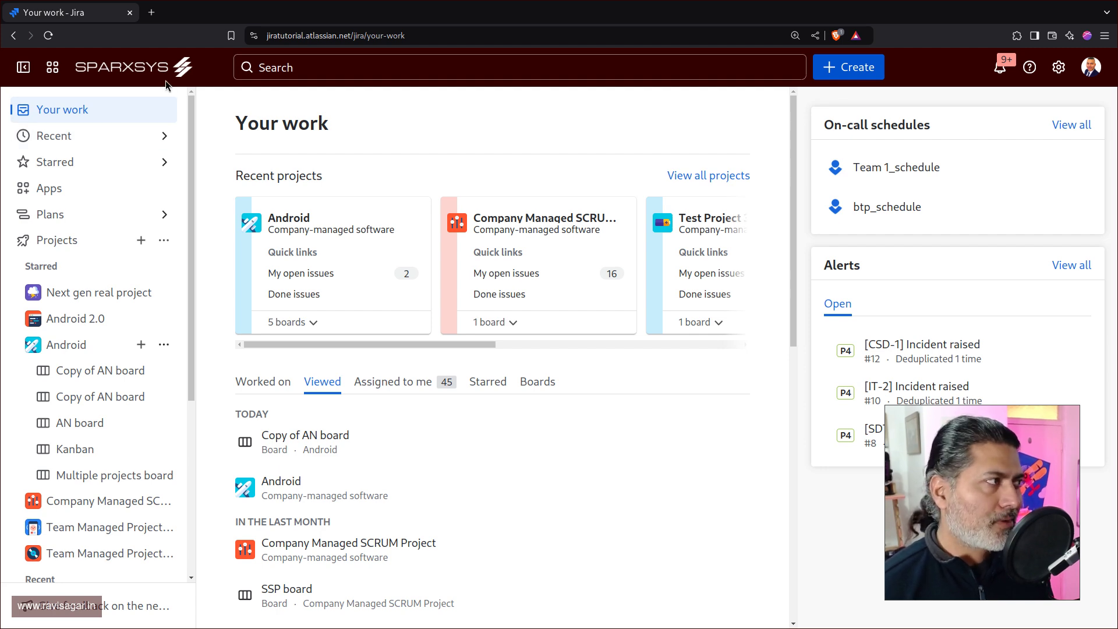
Open and dismiss the Search Jira panel twice, returning to the Your work page
{"action": "left_click", "coordinate": [364, 76]}
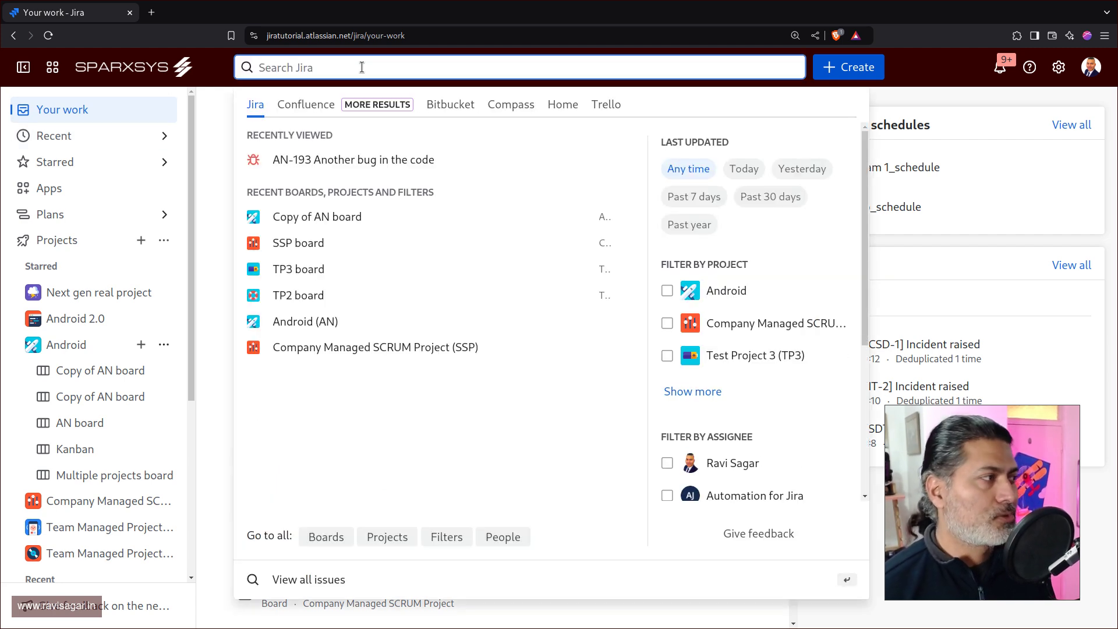
{"action": "left_click", "coordinate": [205, 95]}
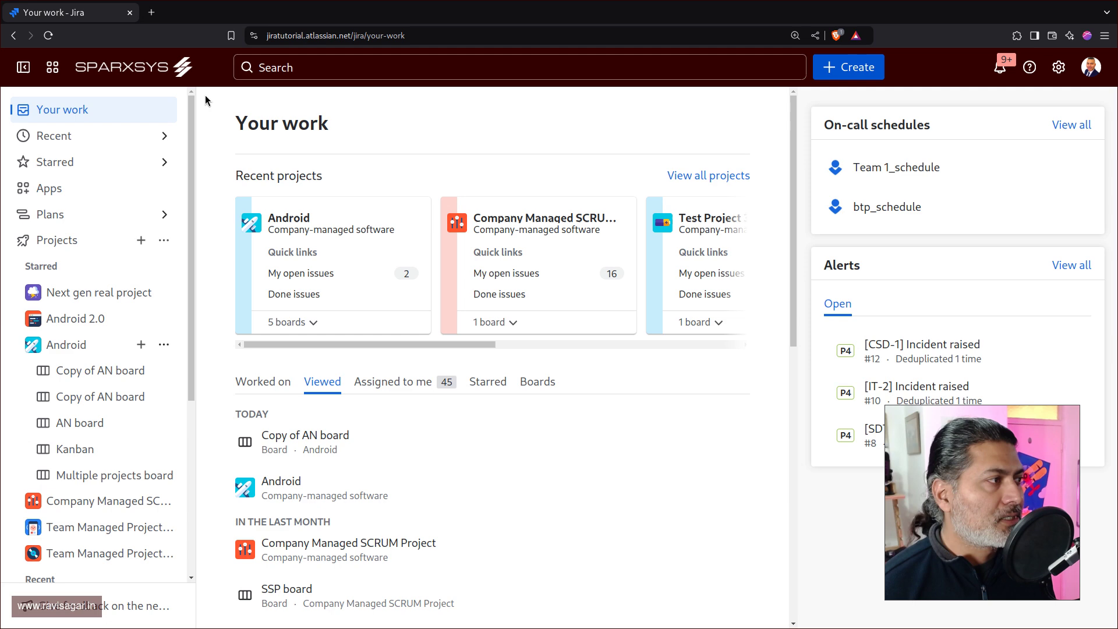
{"action": "left_click", "coordinate": [374, 69]}
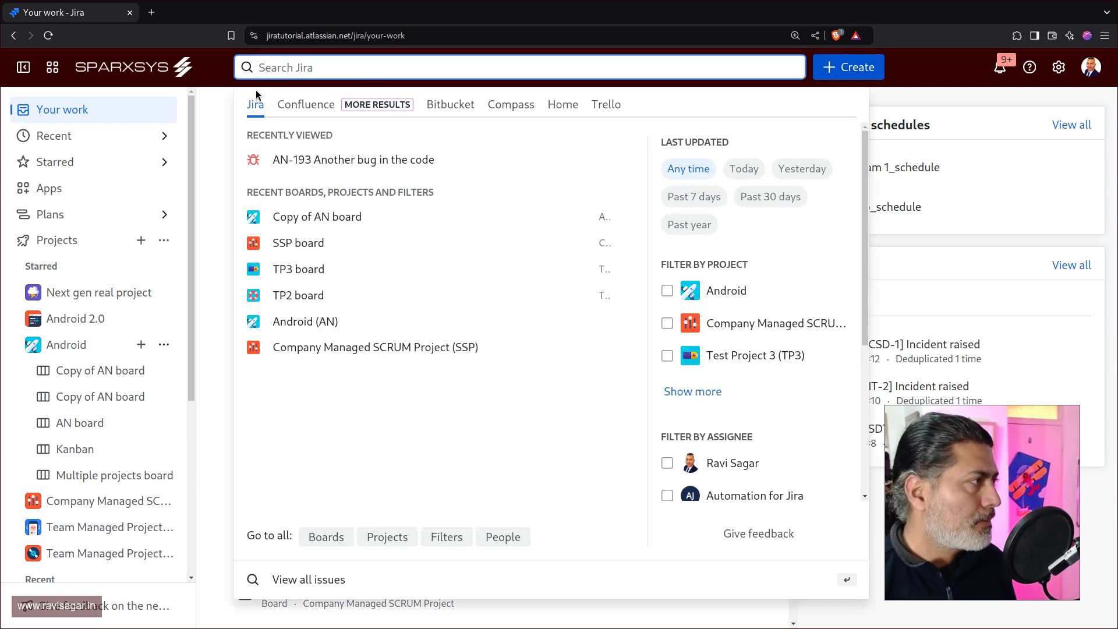
{"action": "left_click", "coordinate": [216, 106]}
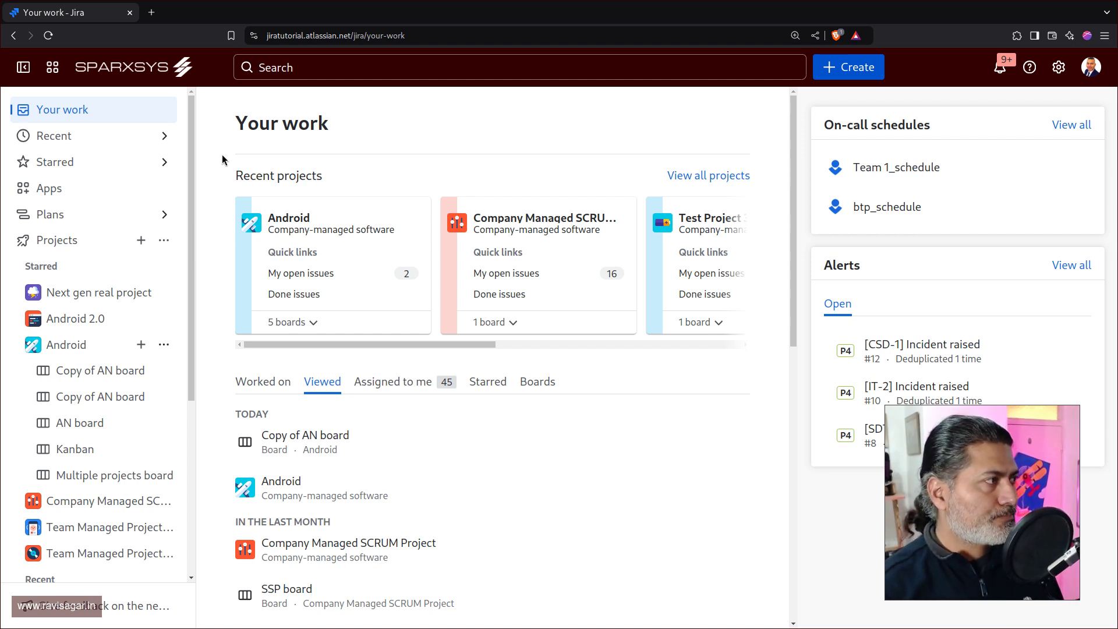
Open the Android project's Copy of AN board, then open and dismiss the search panel
{"action": "left_click", "coordinate": [284, 225]}
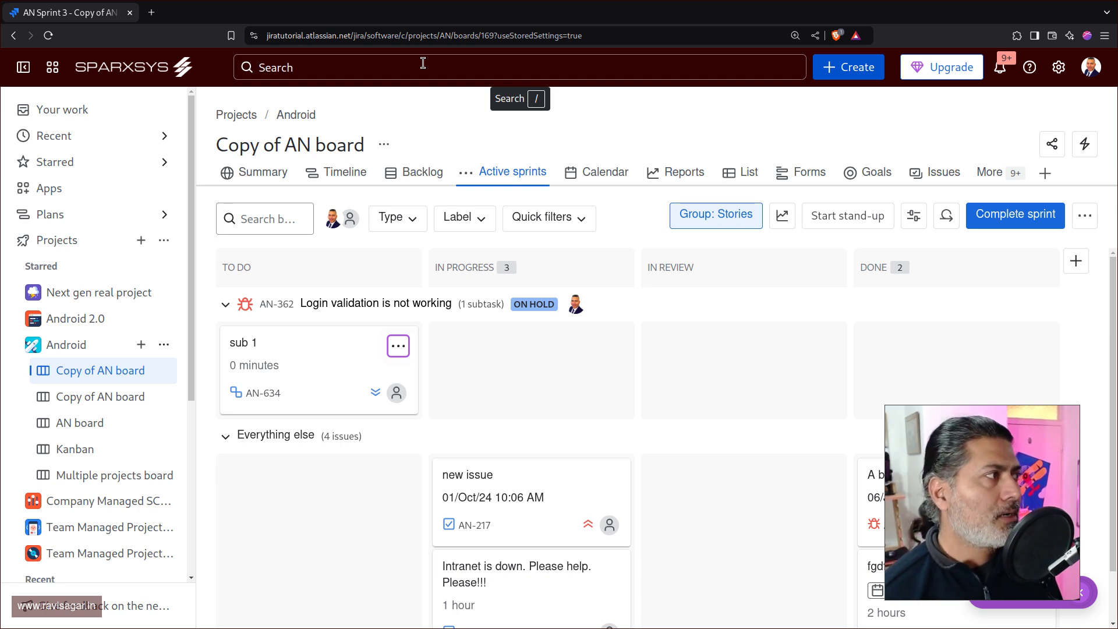
{"action": "left_click", "coordinate": [423, 63]}
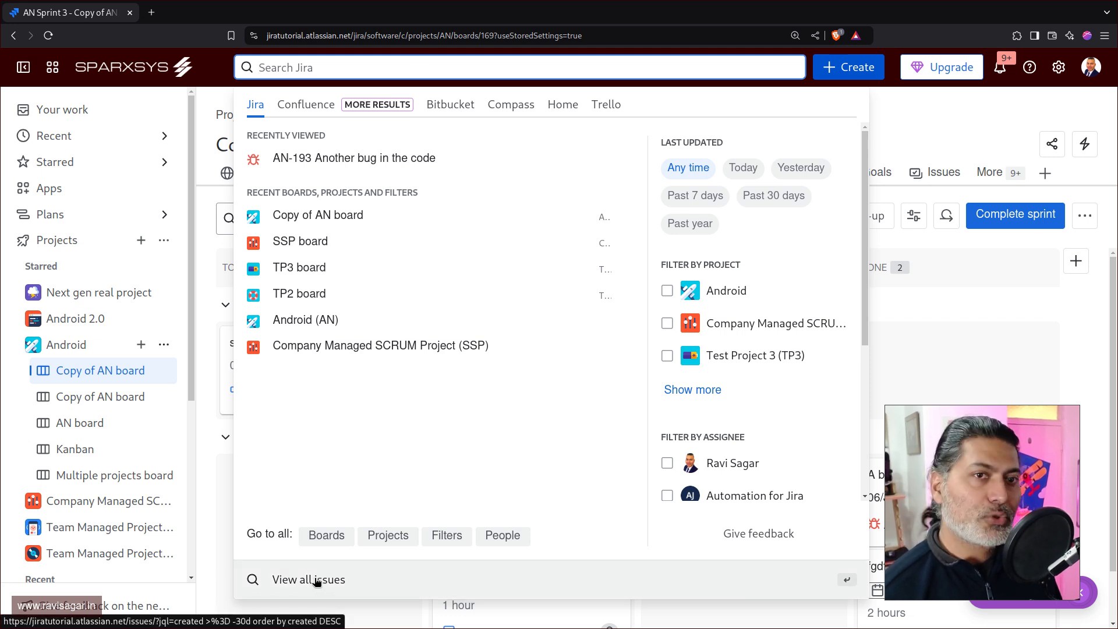
{"action": "left_click", "coordinate": [920, 120]}
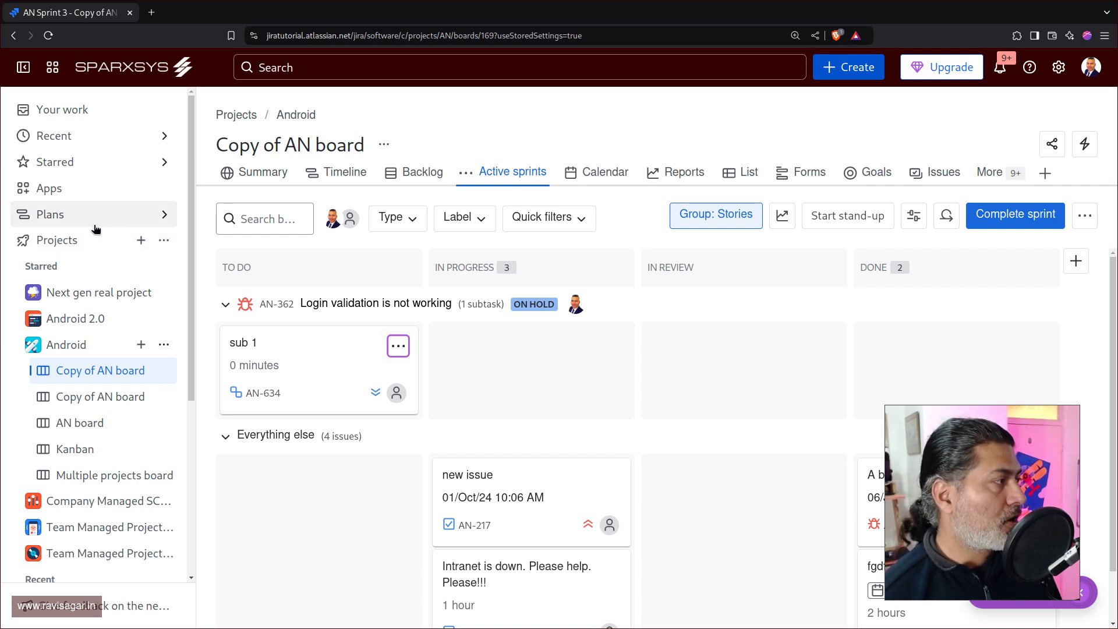
Collapse Projects, expand Filters, view the Search issues results, then return to Your work
{"action": "left_click", "coordinate": [31, 240]}
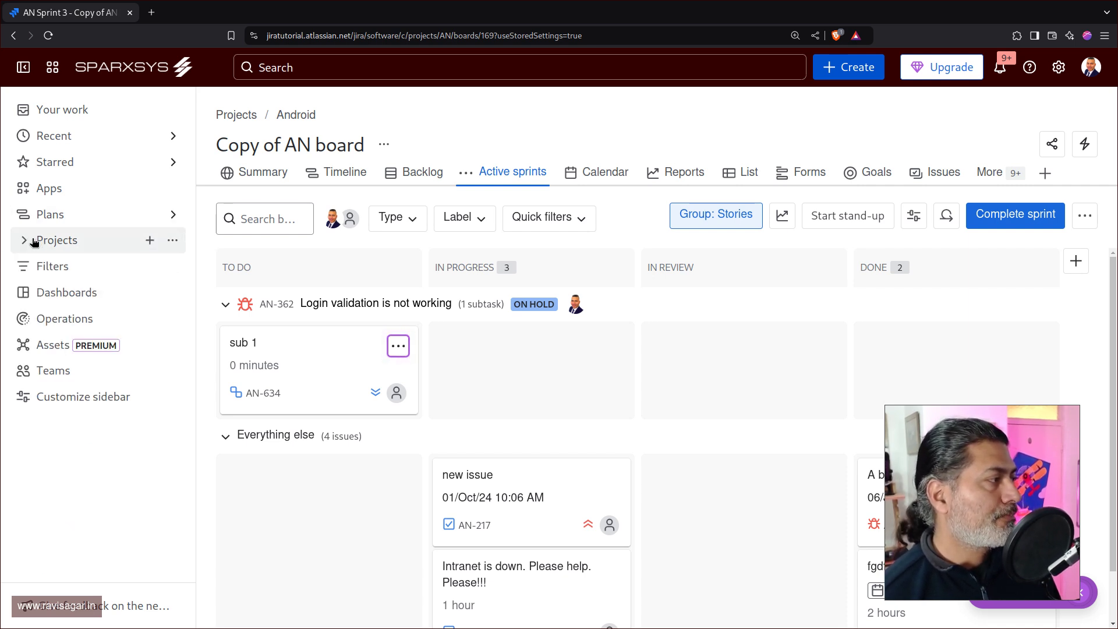
{"action": "left_click", "coordinate": [62, 268]}
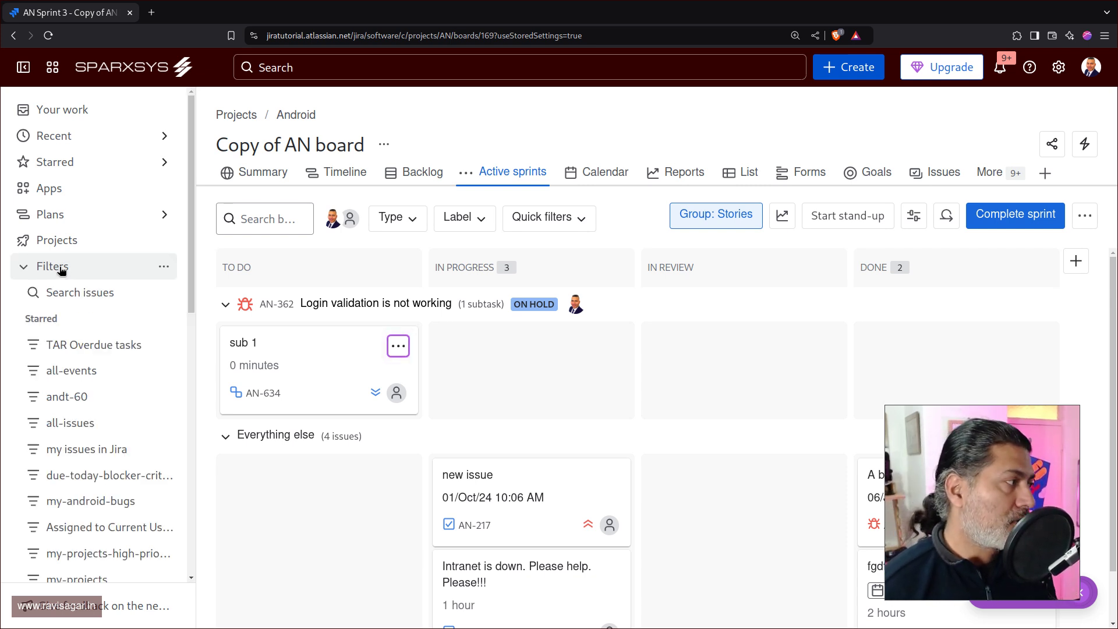
{"action": "left_click", "coordinate": [69, 292]}
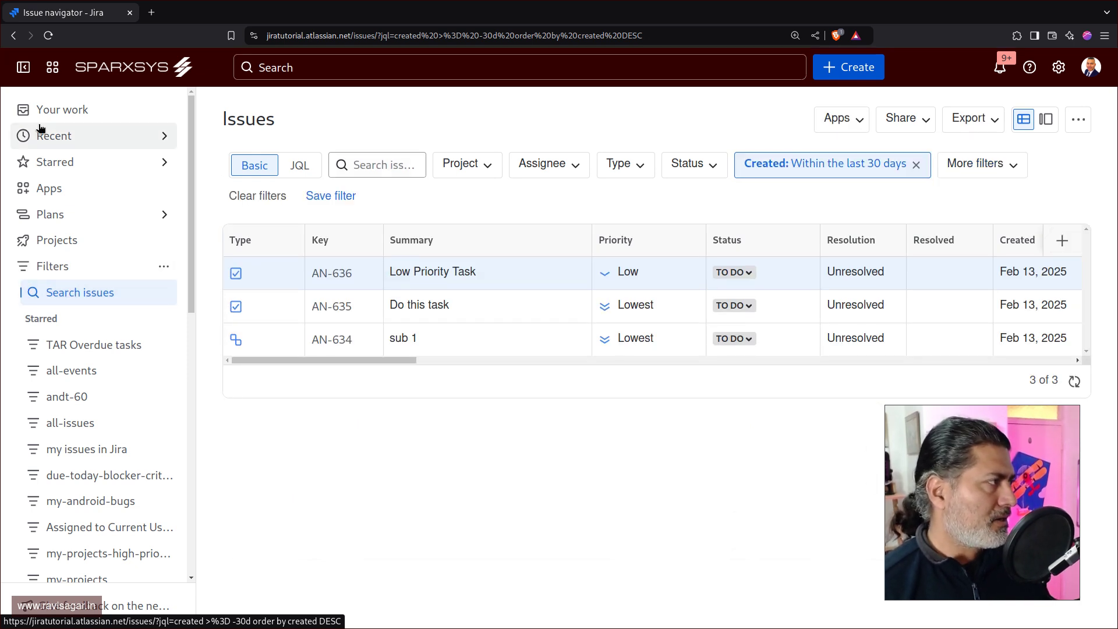
{"action": "left_click", "coordinate": [27, 111]}
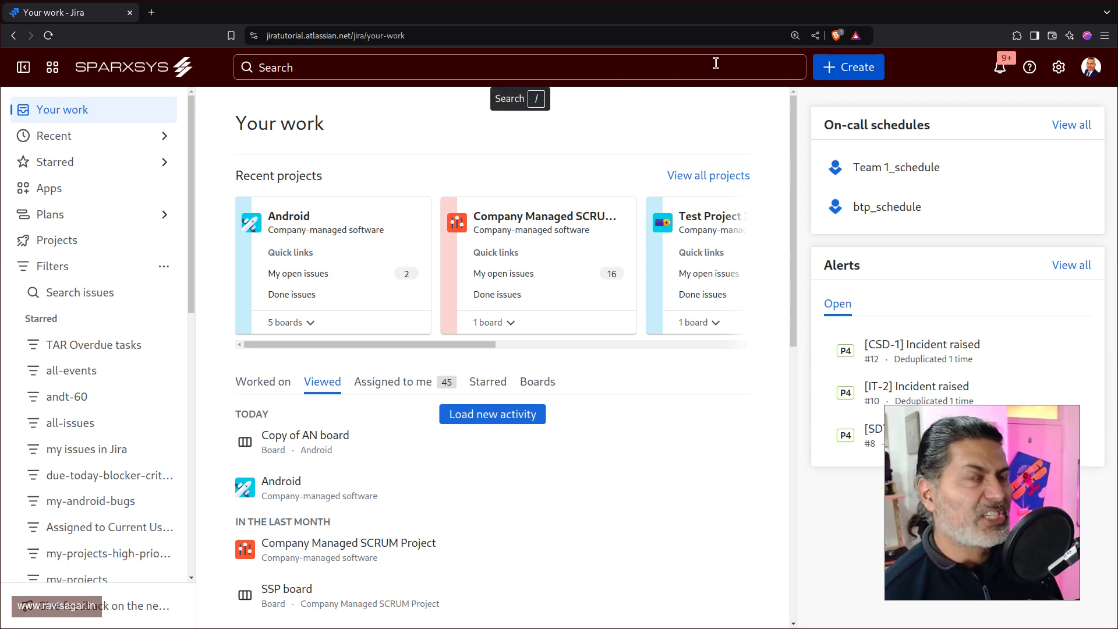
Toggle the sidebar hidden and shown several times, ending with it visible
{"action": "left_click", "coordinate": [24, 67]}
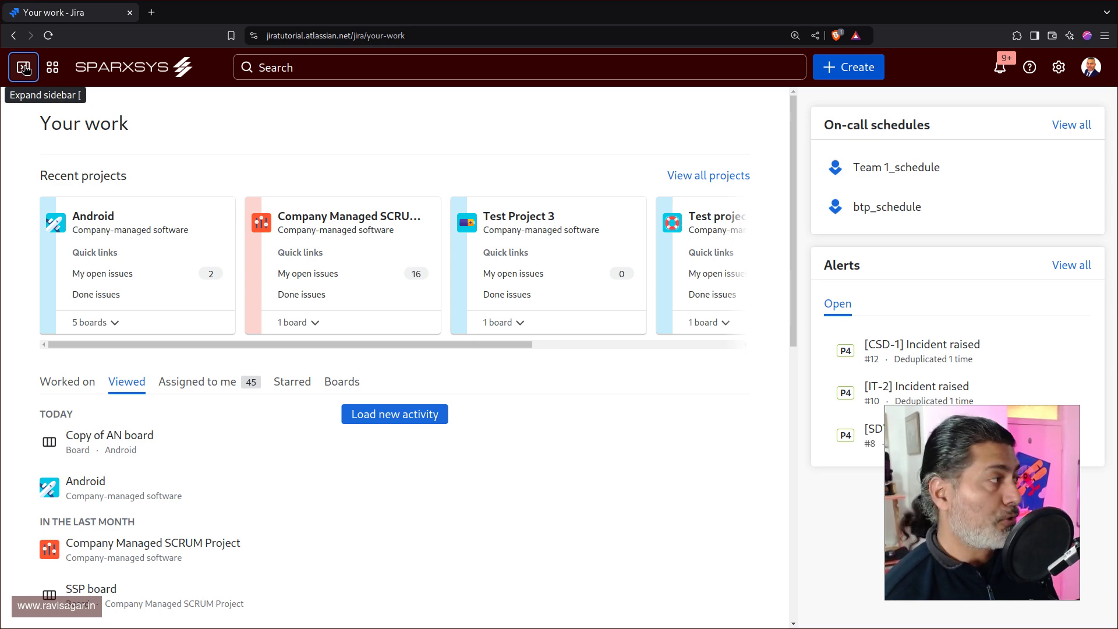
{"action": "left_click", "coordinate": [24, 68]}
{"action": "left_click", "coordinate": [24, 67]}
{"action": "left_click", "coordinate": [24, 67]}
{"action": "left_click", "coordinate": [24, 68]}
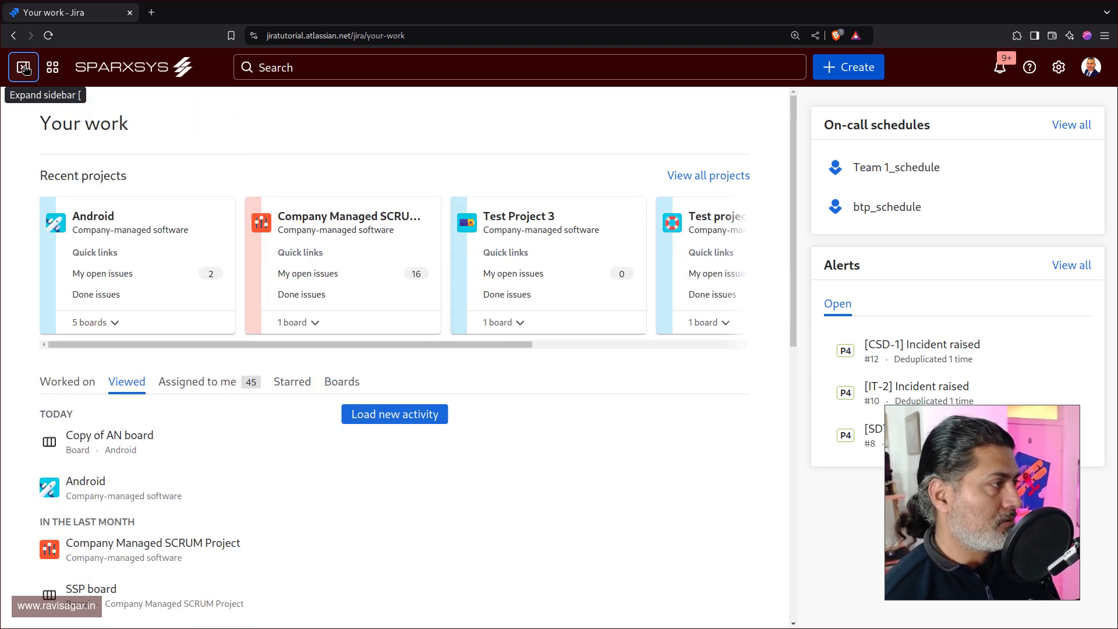
{"action": "left_click", "coordinate": [24, 67]}
{"action": "left_click", "coordinate": [24, 68]}
{"action": "left_click", "coordinate": [24, 67]}
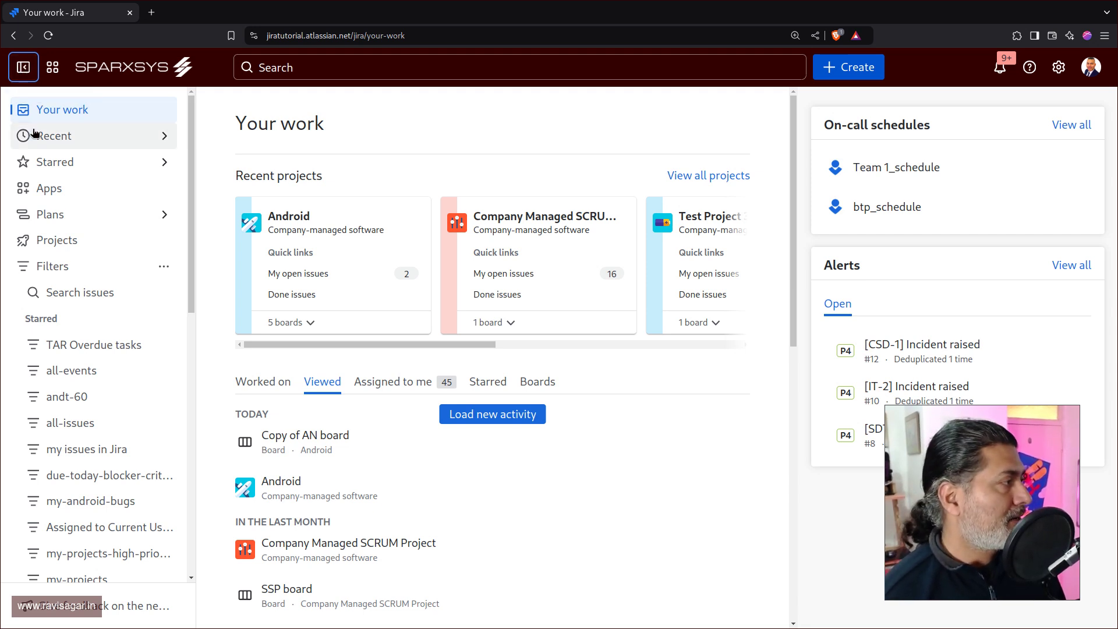
Browse the Recent flyout, close it, and open the Android project's Copy of AN board
{"action": "left_click", "coordinate": [80, 139]}
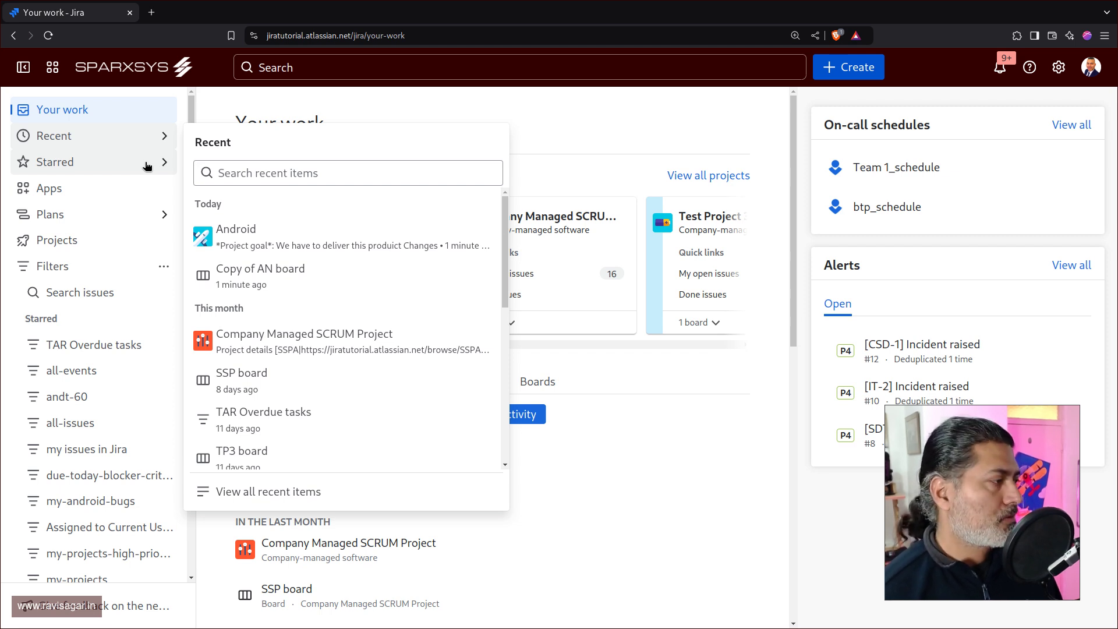
{"action": "scroll", "coordinate": [380, 296], "scroll_direction": "down", "scroll_amount": 3}
{"action": "scroll", "coordinate": [382, 302], "scroll_direction": "up", "scroll_amount": 3}
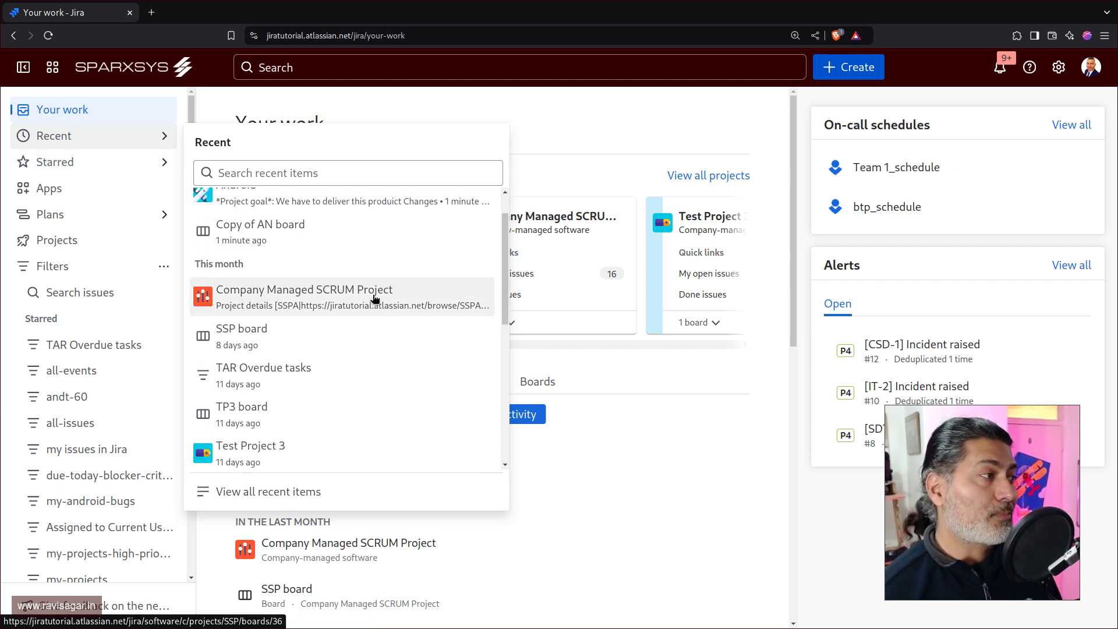
{"action": "left_click", "coordinate": [534, 141]}
{"action": "left_click", "coordinate": [288, 221]}
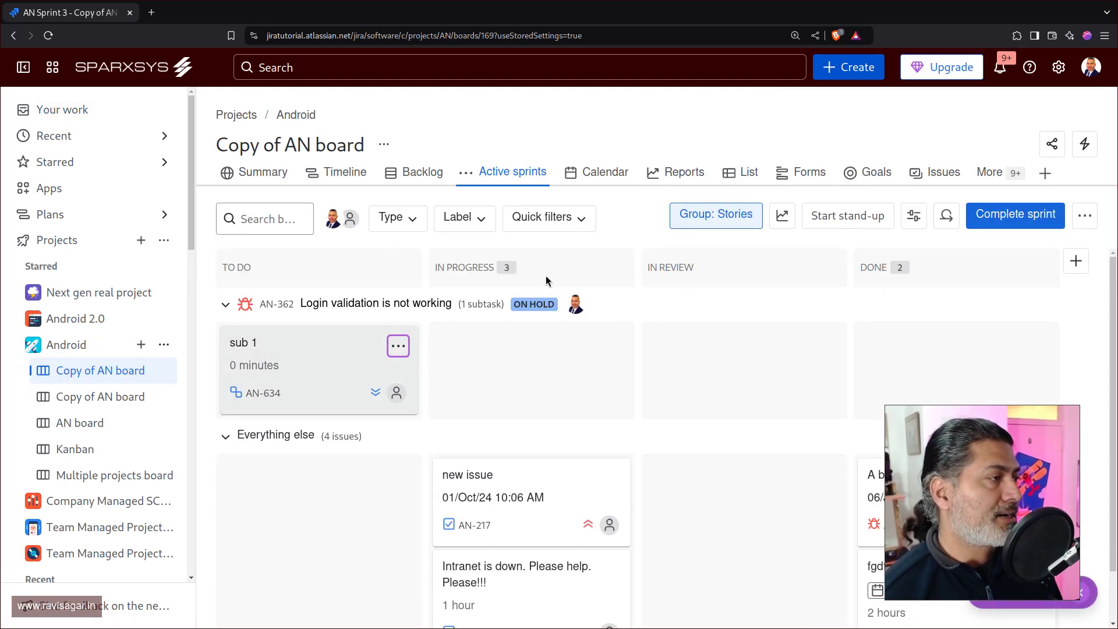
Open issue AN-217 and transition it to DONE with resolution Done
{"action": "left_click", "coordinate": [477, 415]}
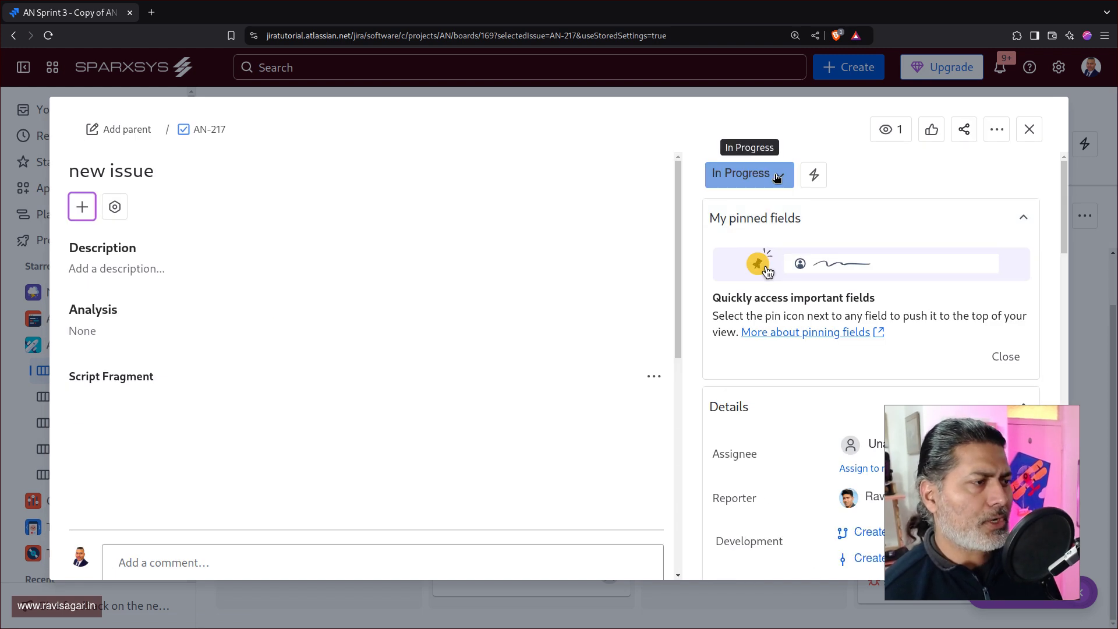
{"action": "left_click", "coordinate": [777, 177]}
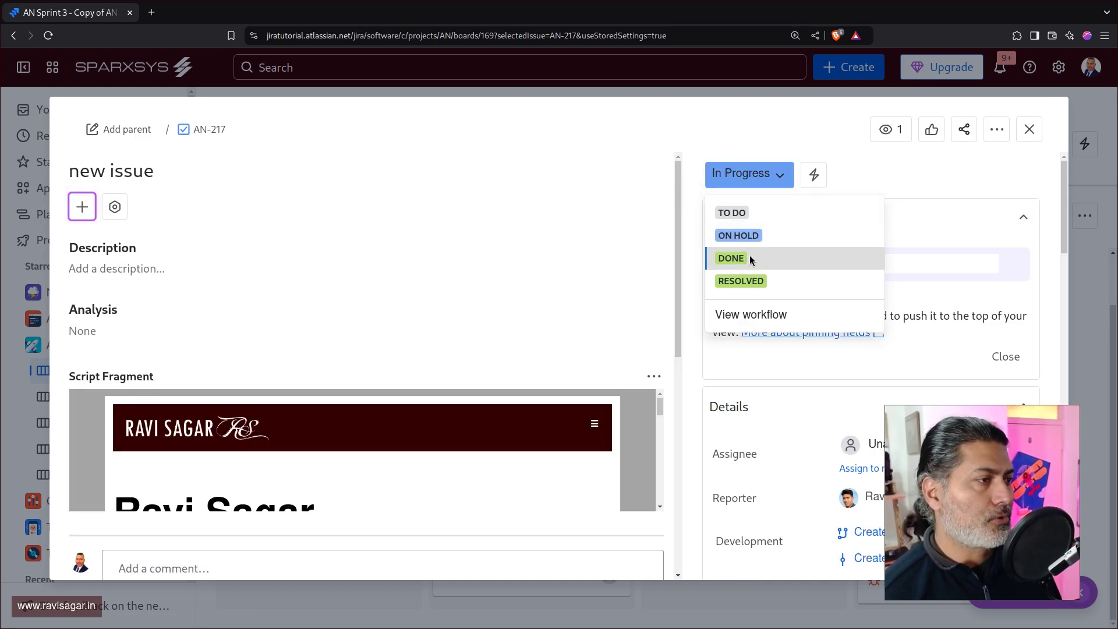
{"action": "left_click", "coordinate": [750, 258]}
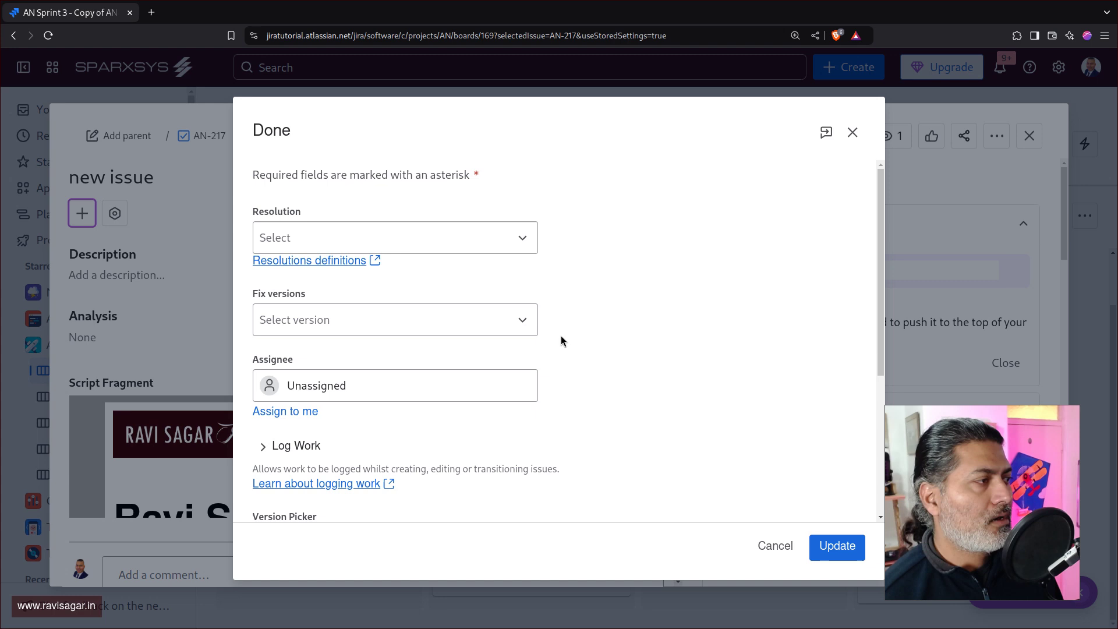
{"action": "left_click", "coordinate": [522, 238]}
{"action": "left_click", "coordinate": [356, 274]}
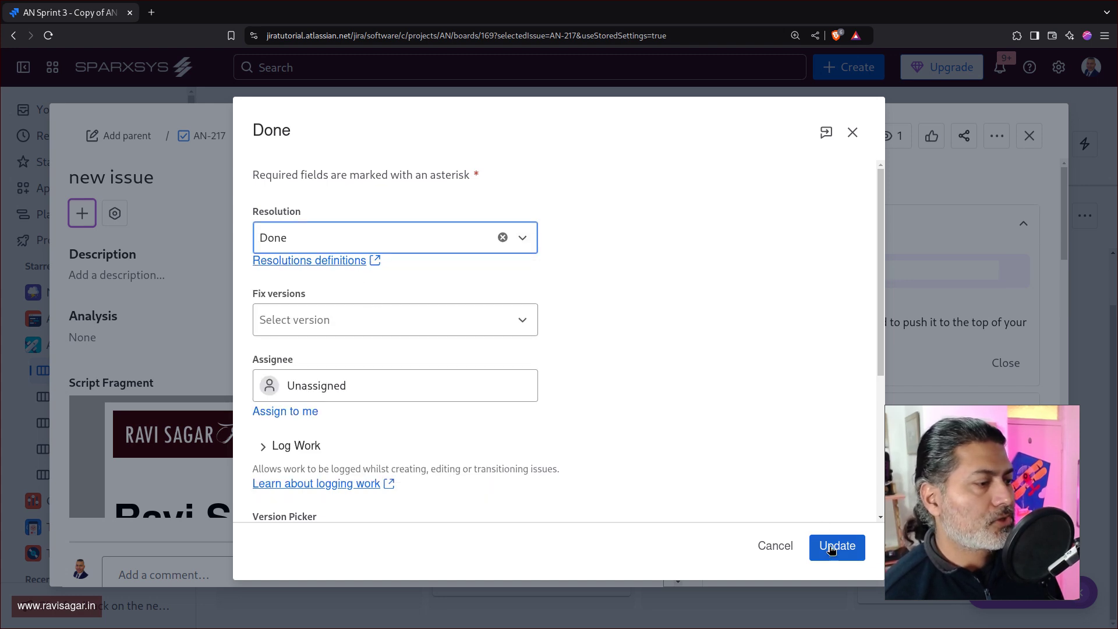
{"action": "left_click", "coordinate": [831, 548]}
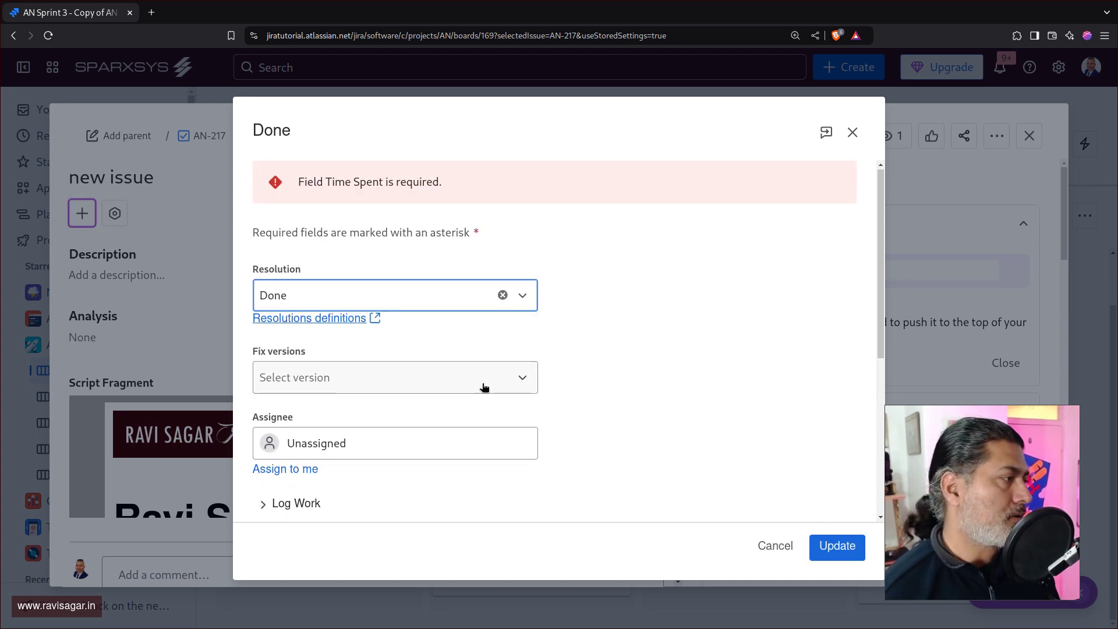
Log 1h time spent, submit the Done transition, and close the issue
{"action": "scroll", "coordinate": [483, 387], "scroll_direction": "down", "scroll_amount": 5}
{"action": "scroll", "coordinate": [242, 290], "scroll_direction": "up", "scroll_amount": 1}
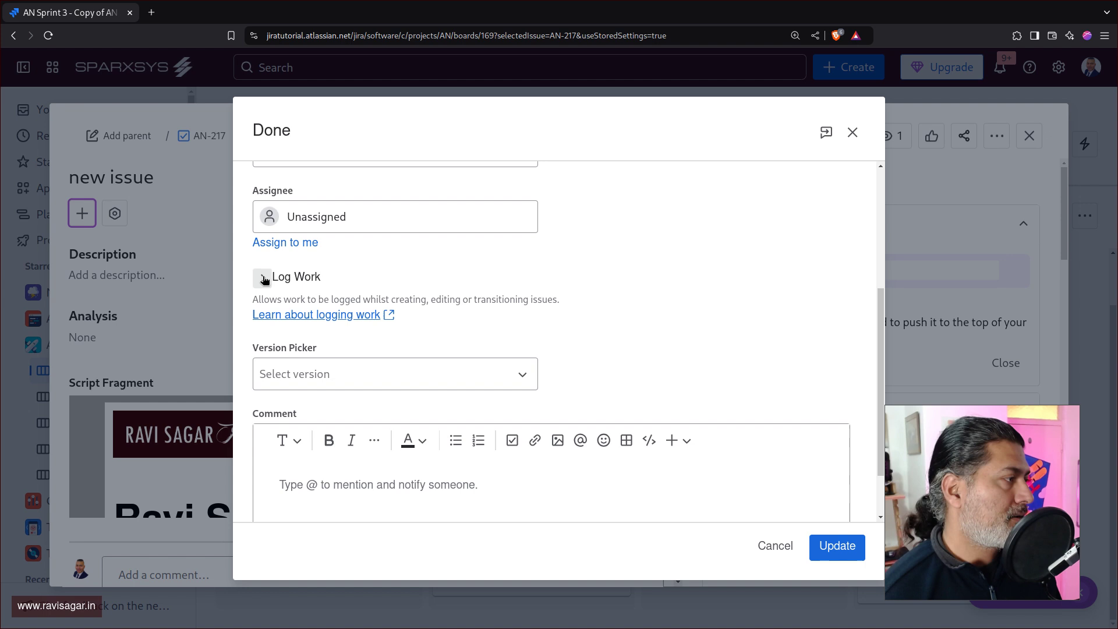
{"action": "left_click", "coordinate": [264, 278]}
{"action": "left_click", "coordinate": [312, 326]}
{"action": "type", "text": "1"}
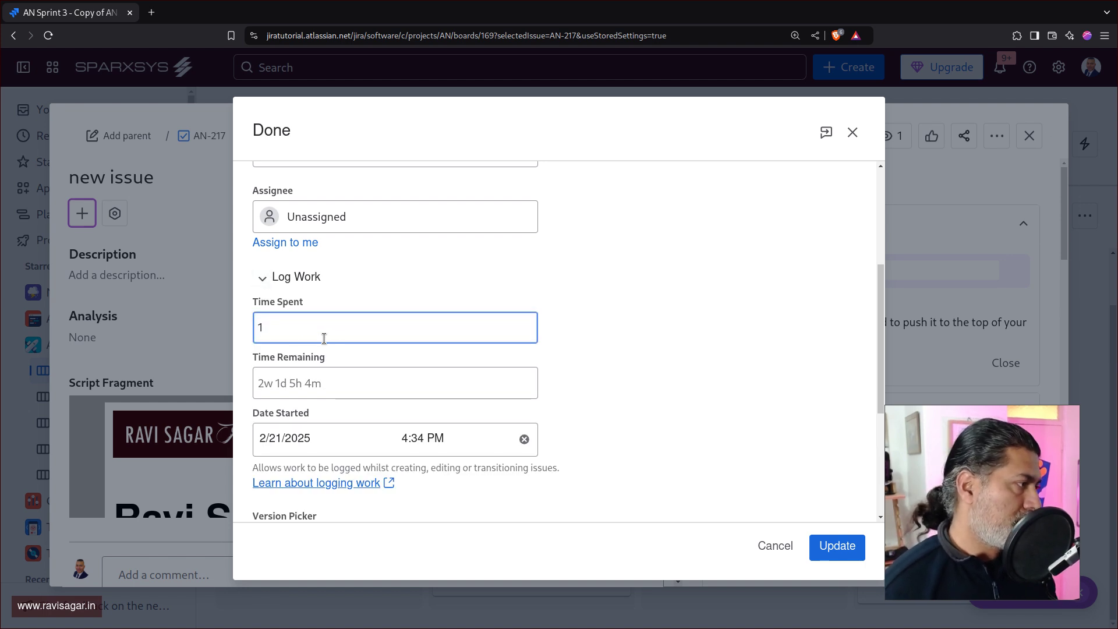
{"action": "type", "text": "h"}
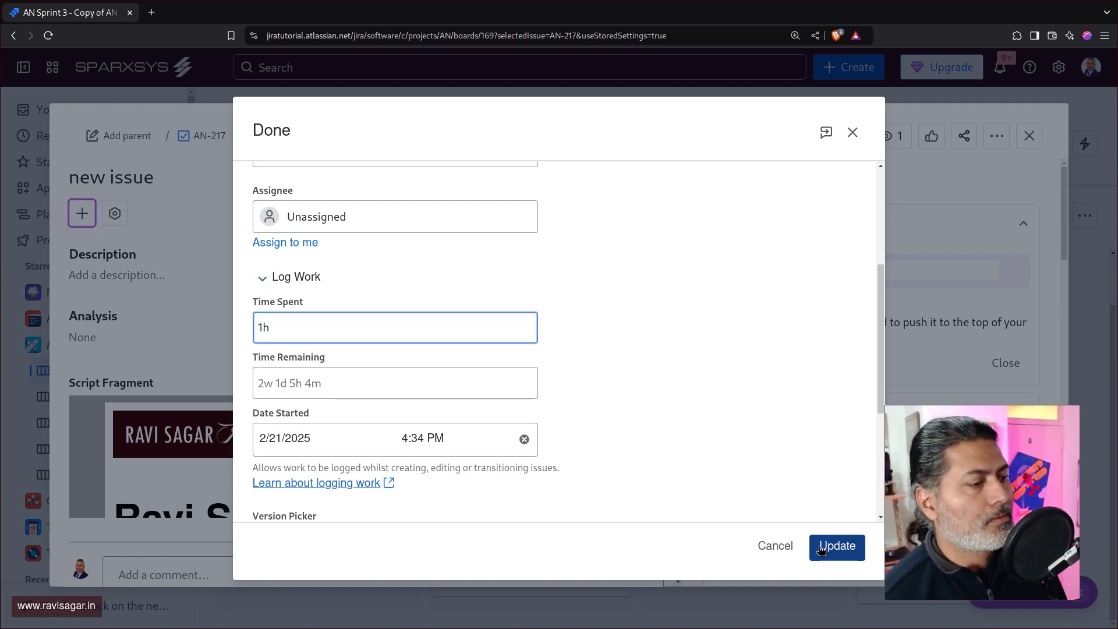
{"action": "left_click", "coordinate": [821, 549]}
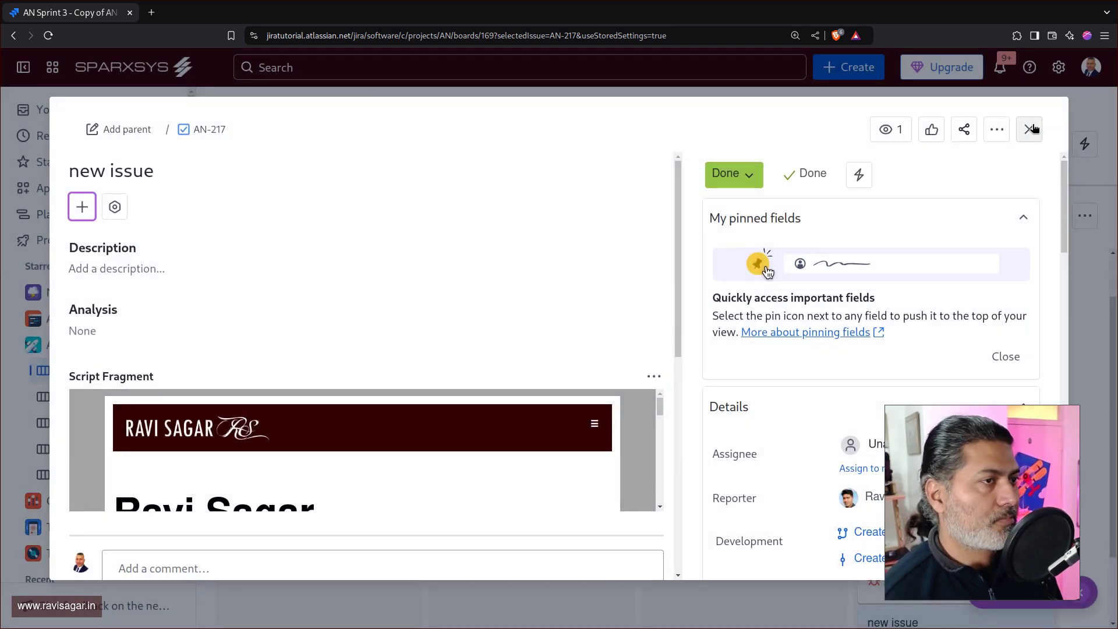
{"action": "left_click", "coordinate": [1031, 129]}
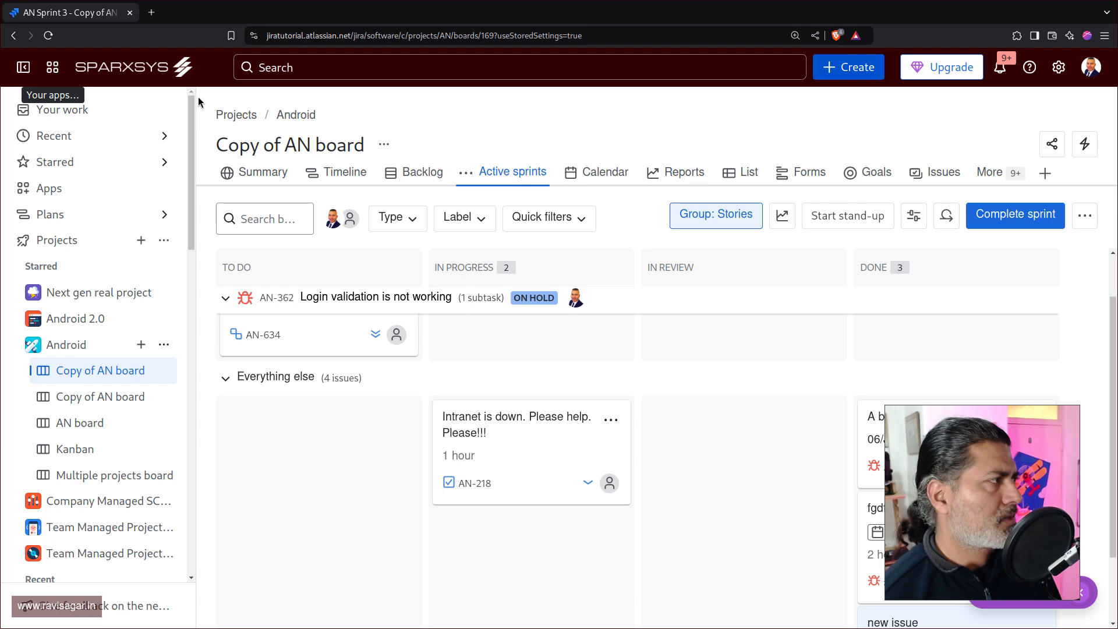
Show the sidebar's Recent flyout listing recently visited items
{"action": "left_click", "coordinate": [144, 144]}
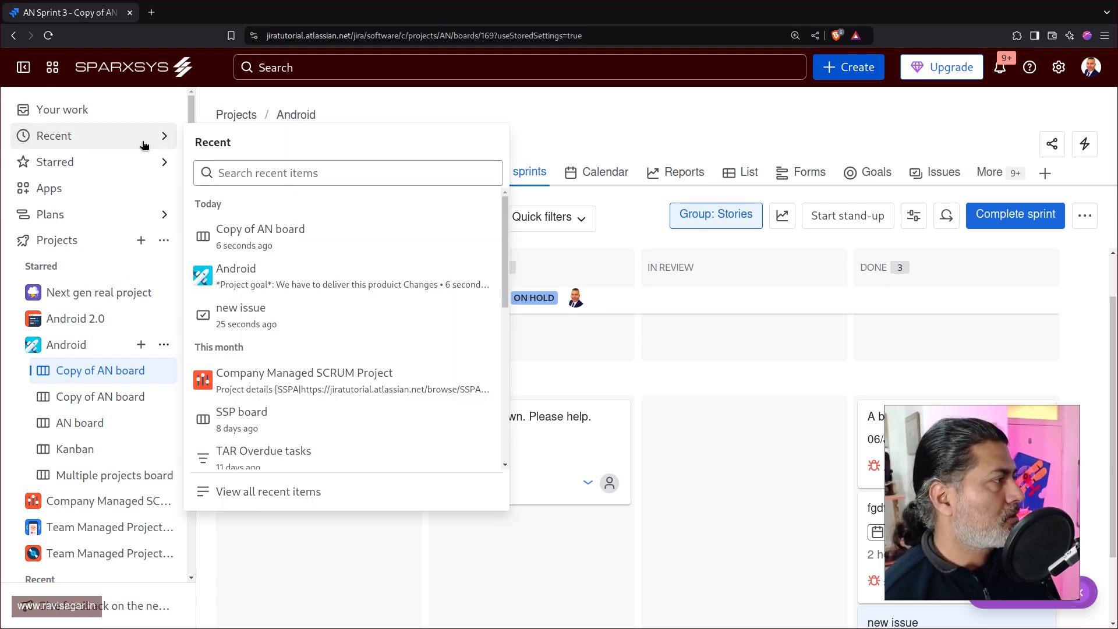
{"action": "left_click", "coordinate": [107, 136]}
{"action": "left_click", "coordinate": [107, 136]}
{"action": "scroll", "coordinate": [283, 352], "scroll_direction": "down", "scroll_amount": 5}
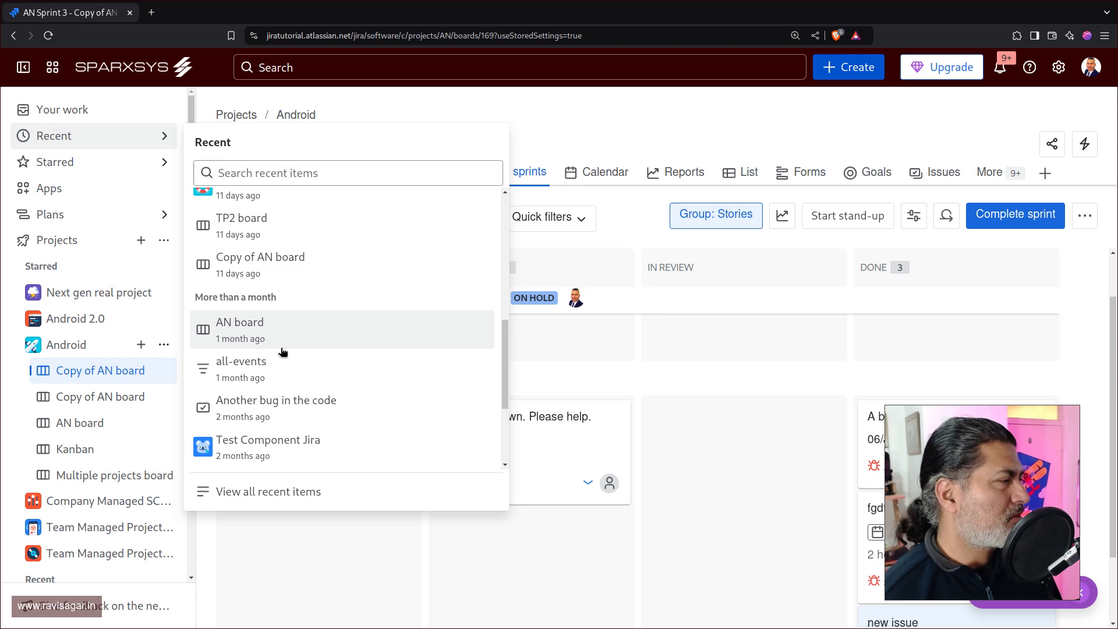
{"action": "scroll", "coordinate": [282, 351], "scroll_direction": "up", "scroll_amount": 5}
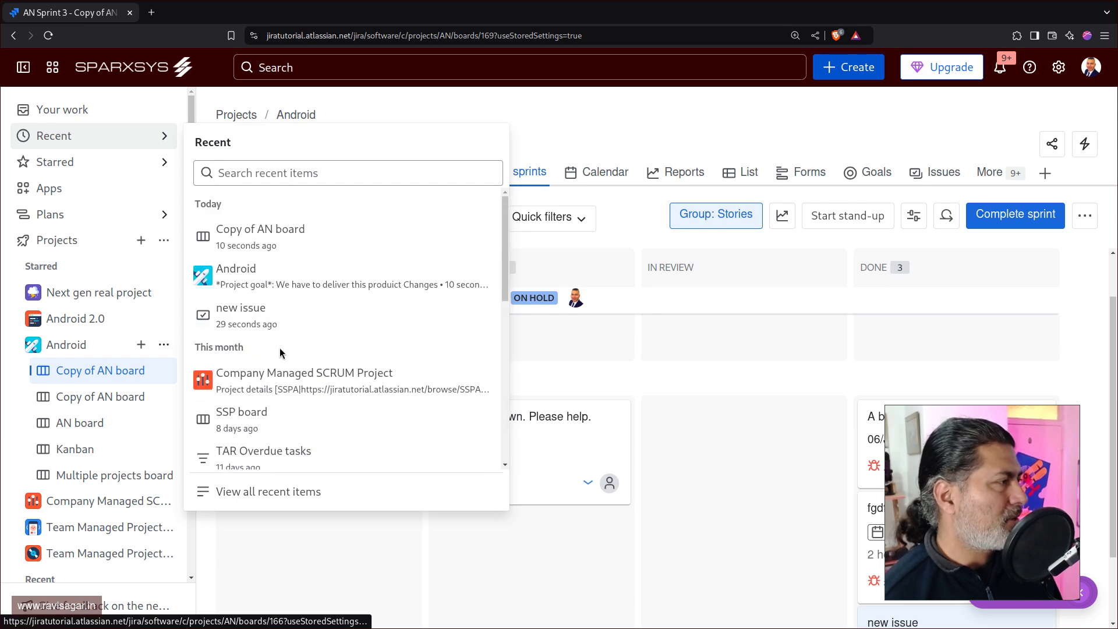
Open the full recent items page, then open and dismiss the search suggestions
{"action": "left_click", "coordinate": [245, 490]}
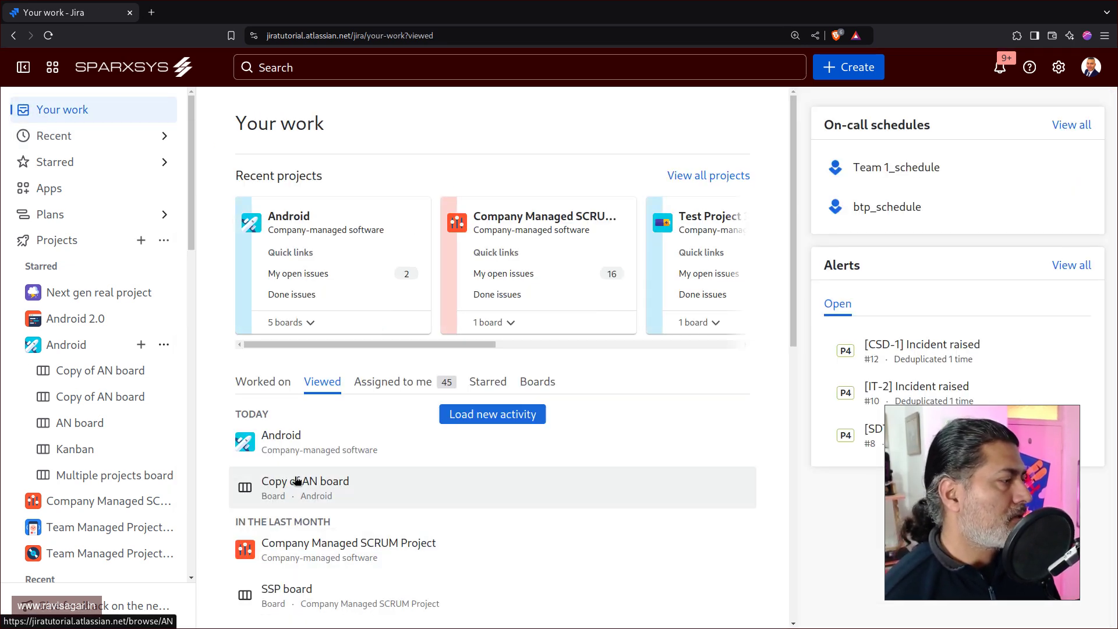
{"action": "scroll", "coordinate": [326, 492], "scroll_direction": "down", "scroll_amount": 5}
{"action": "scroll", "coordinate": [331, 494], "scroll_direction": "up", "scroll_amount": 5}
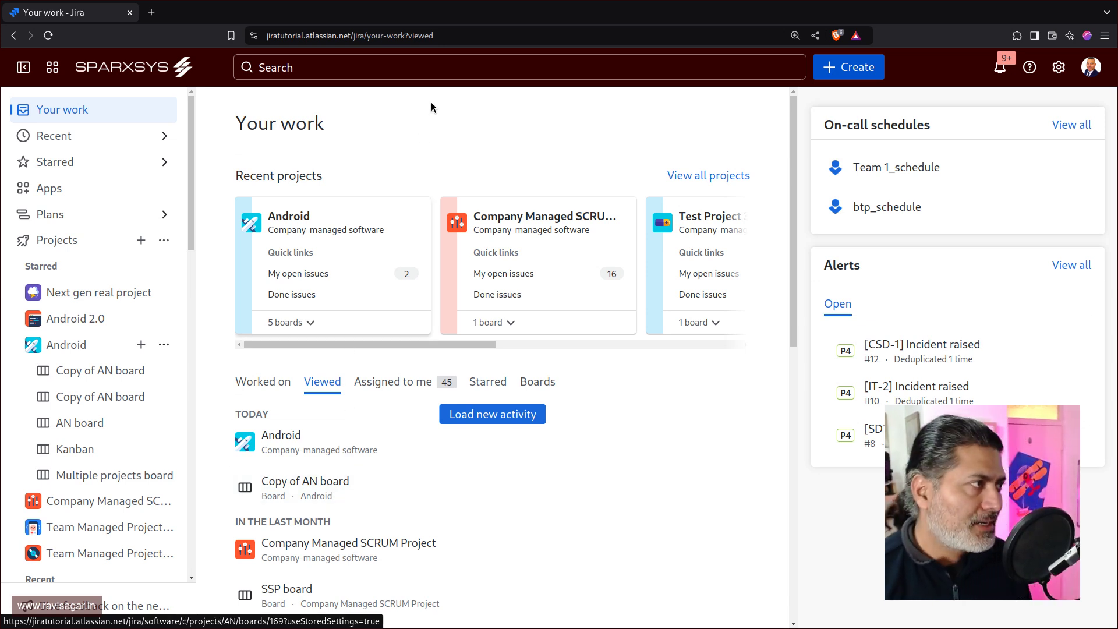
{"action": "left_click", "coordinate": [427, 67]}
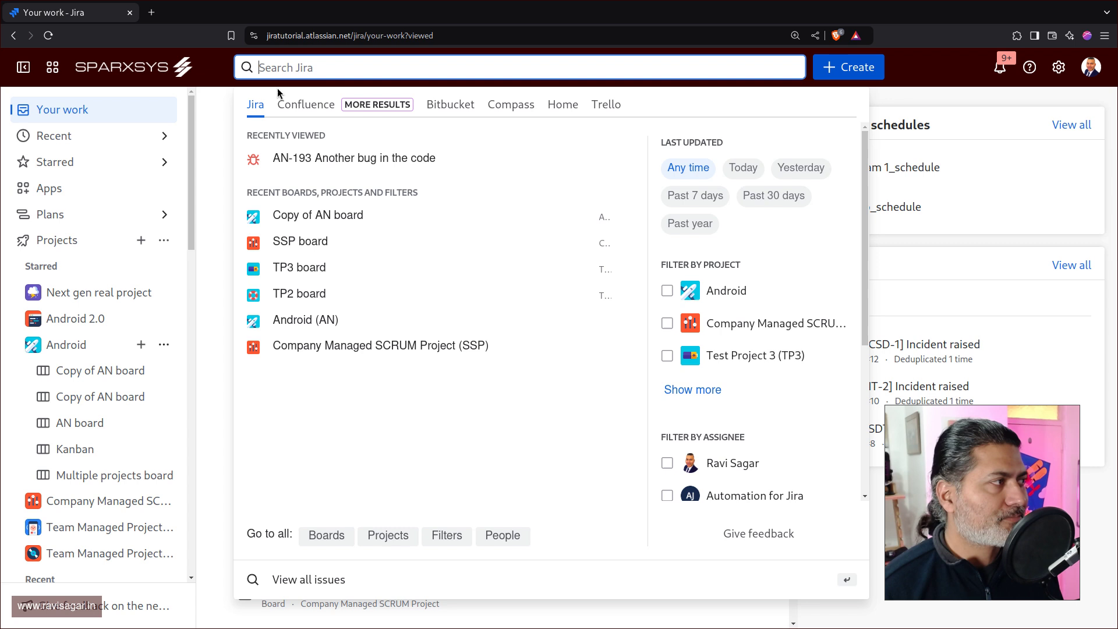
{"action": "left_click", "coordinate": [210, 130]}
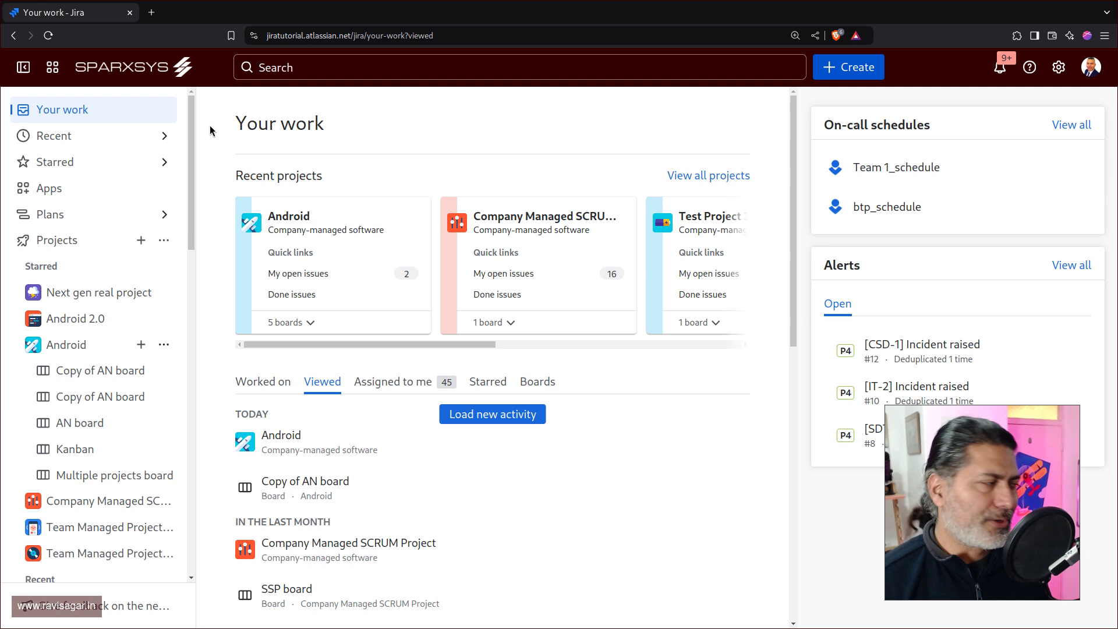
{"action": "left_click", "coordinate": [108, 161]}
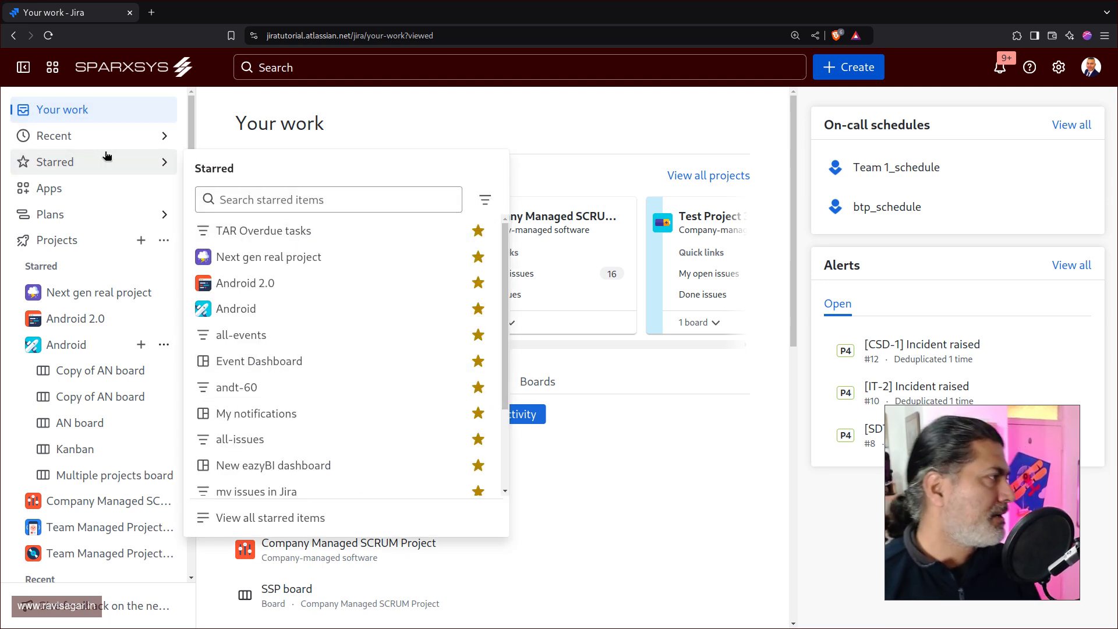
{"action": "left_click", "coordinate": [89, 162]}
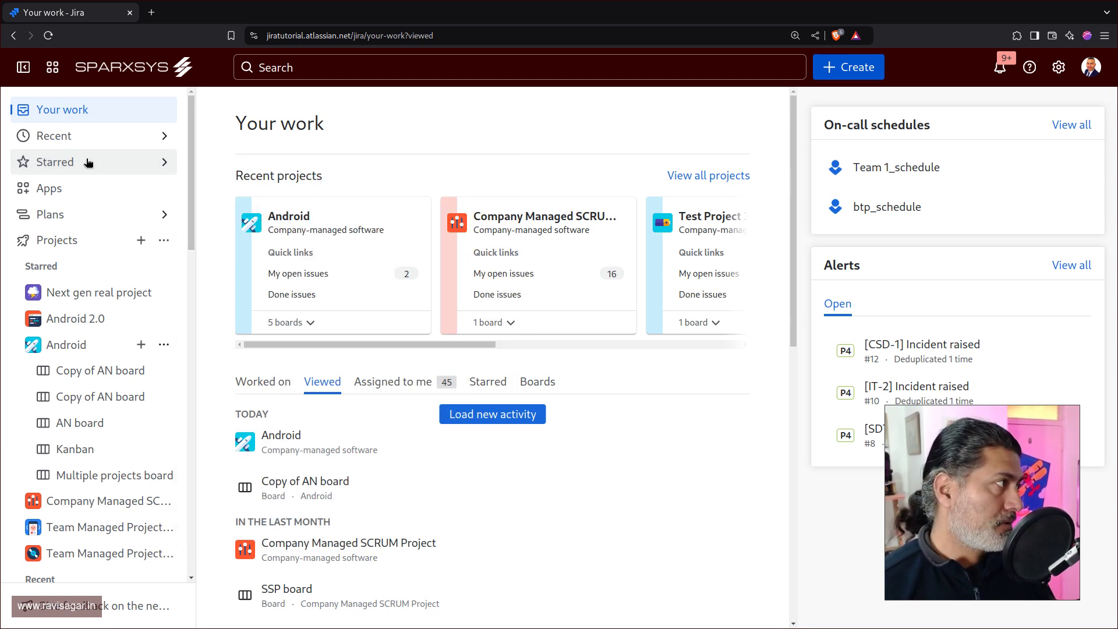
{"action": "left_click", "coordinate": [52, 69]}
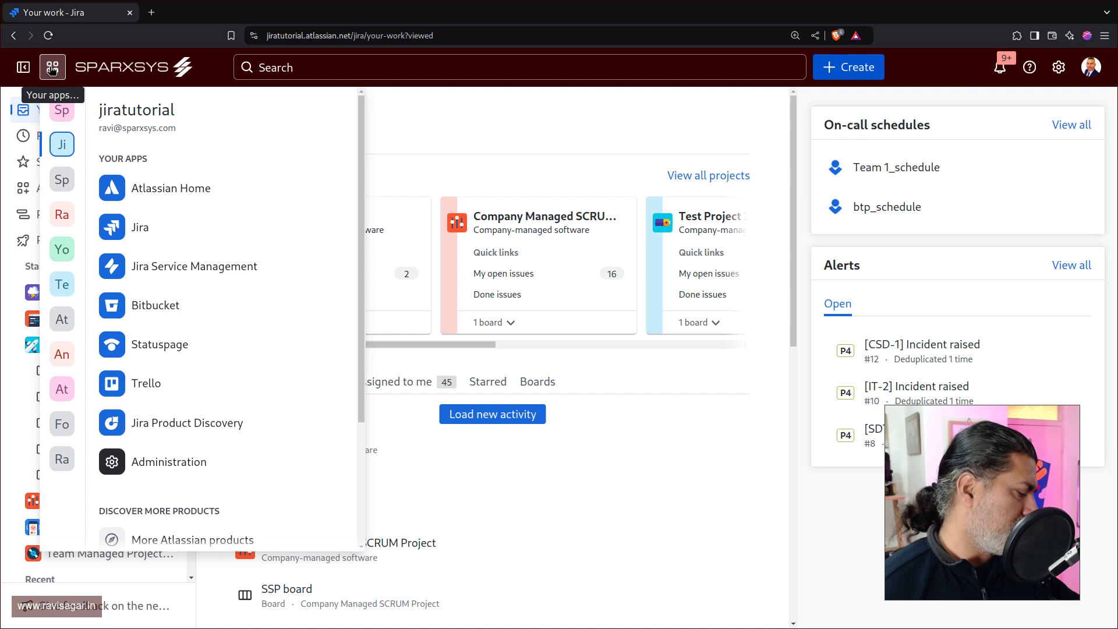
{"action": "left_click", "coordinate": [52, 70]}
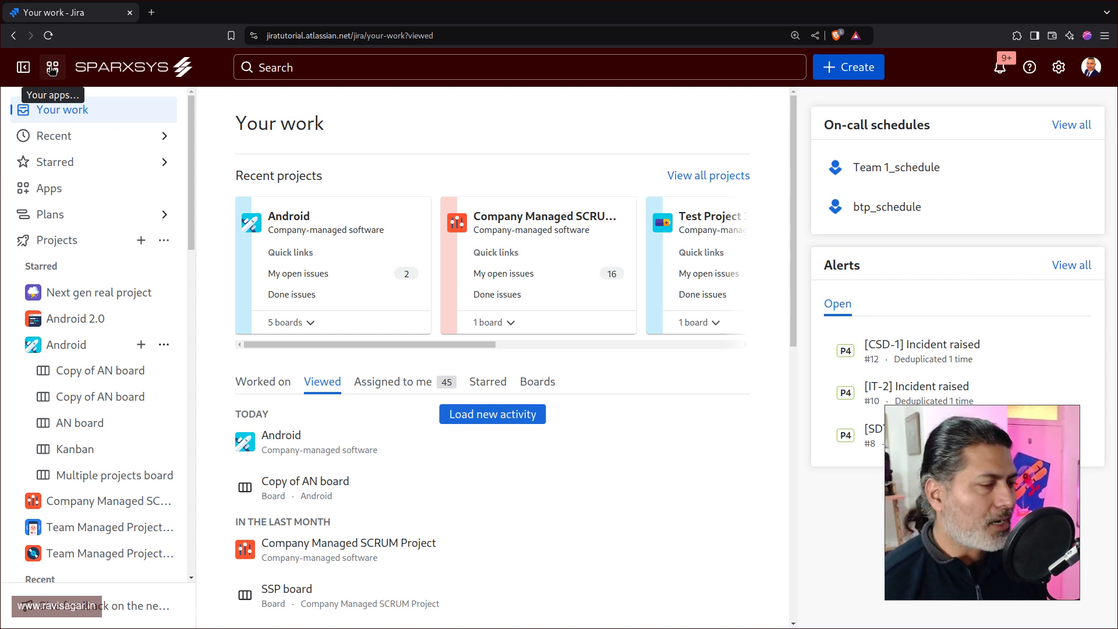
{"action": "left_click", "coordinate": [52, 70]}
{"action": "left_click", "coordinate": [52, 69]}
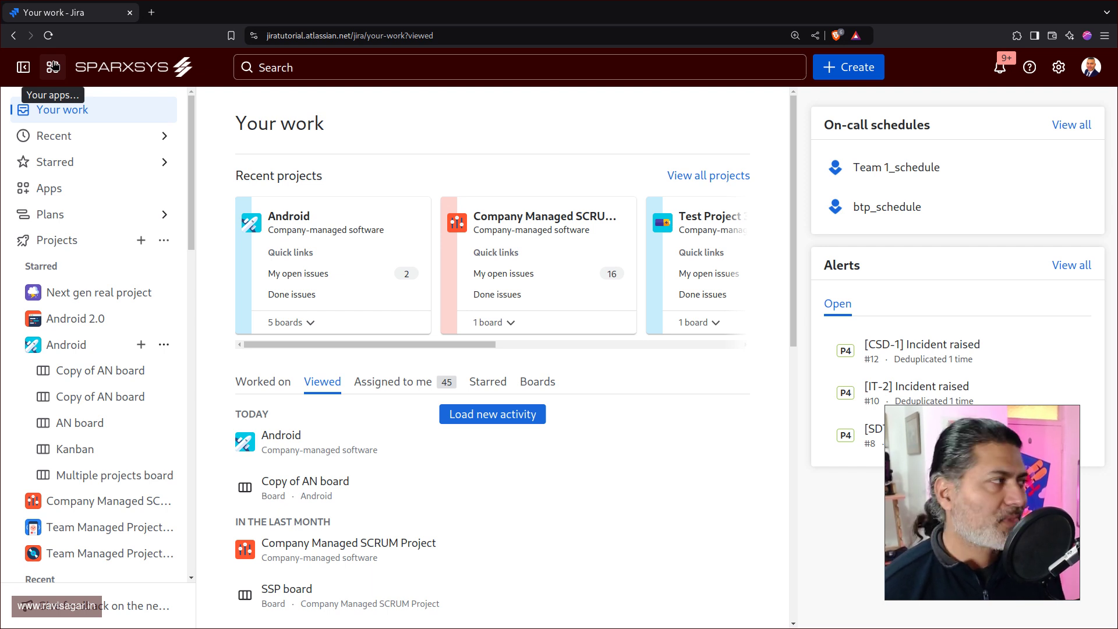
{"action": "left_click", "coordinate": [52, 66]}
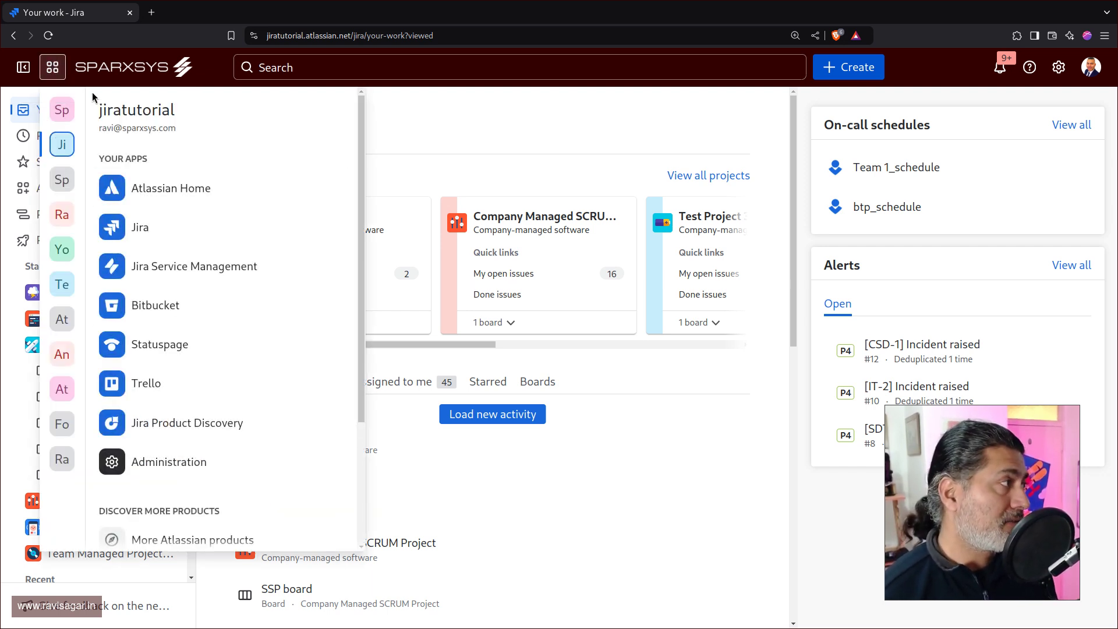
{"action": "left_click", "coordinate": [52, 66]}
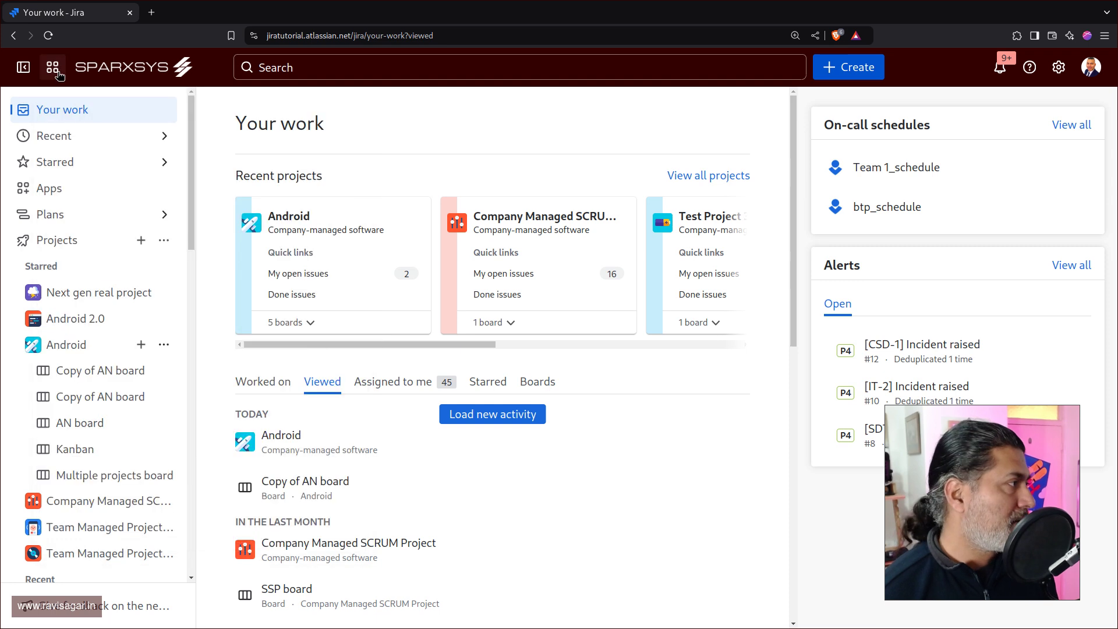
Expand and collapse the Apps list, then open the Plans section
{"action": "left_click", "coordinate": [56, 193]}
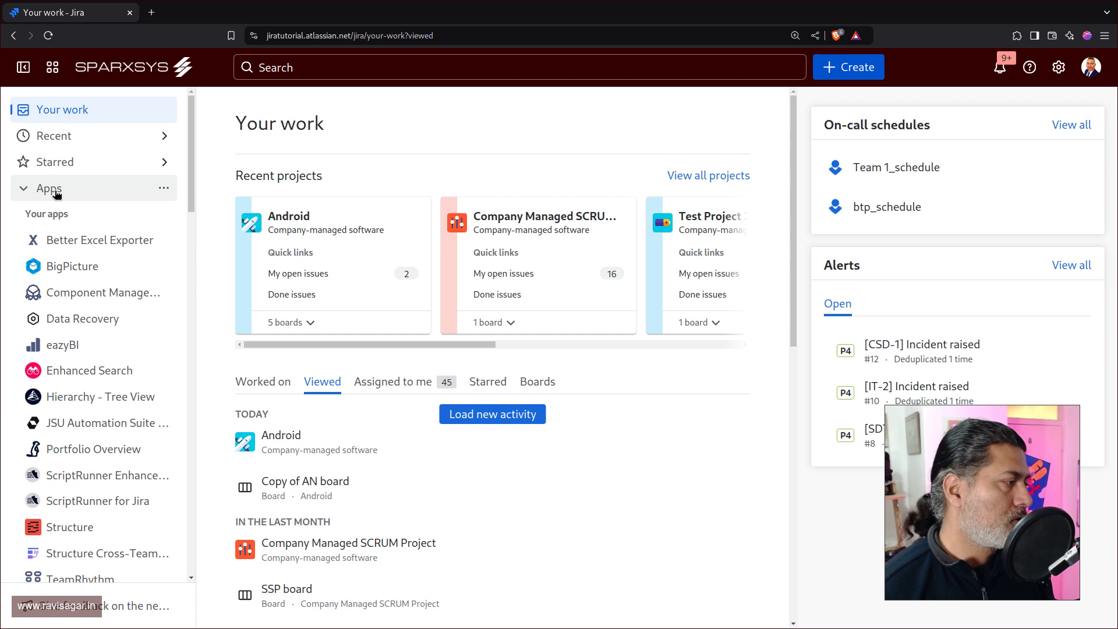
{"action": "left_click", "coordinate": [59, 193]}
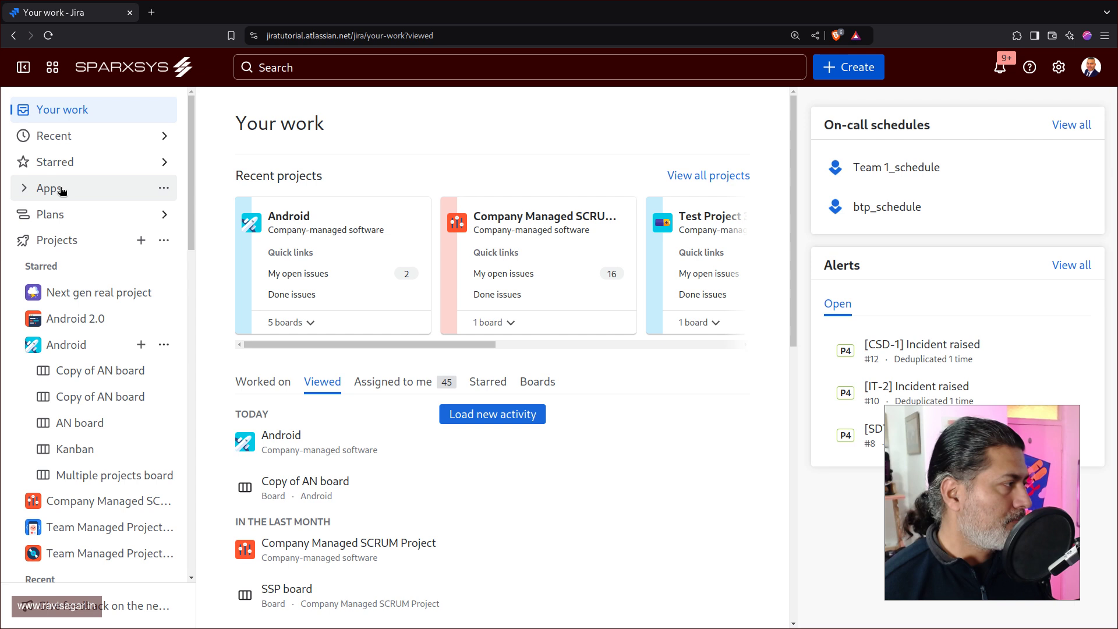
{"action": "left_click", "coordinate": [53, 221]}
{"action": "left_click", "coordinate": [49, 220]}
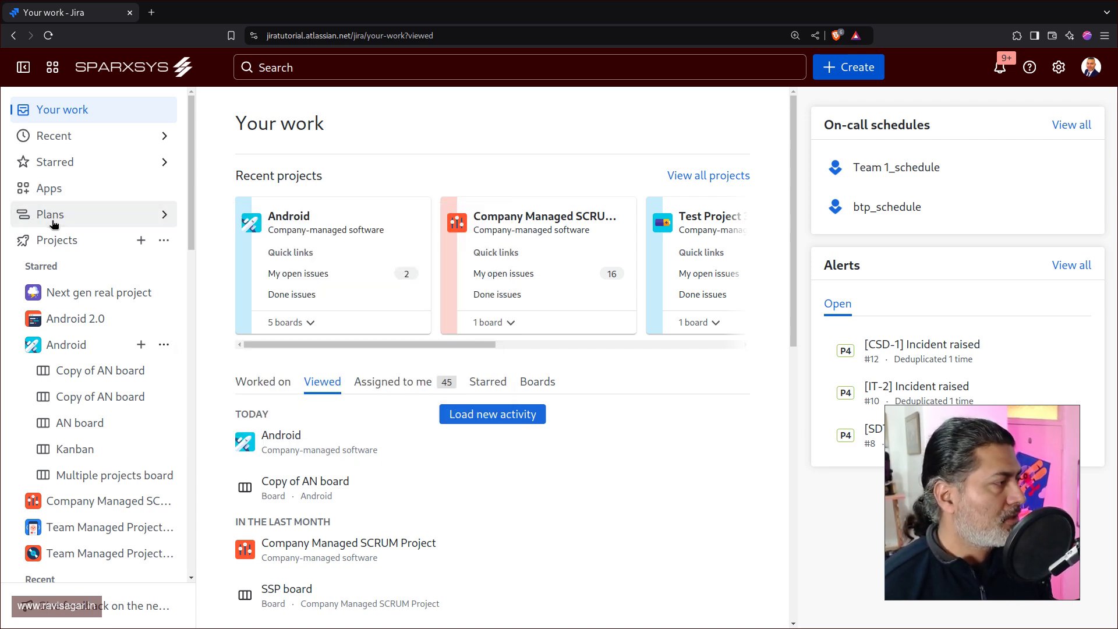
Collapse the Projects list and the starred Filters list in the sidebar
{"action": "left_click", "coordinate": [58, 247]}
{"action": "left_click", "coordinate": [59, 250]}
{"action": "left_click", "coordinate": [59, 250]}
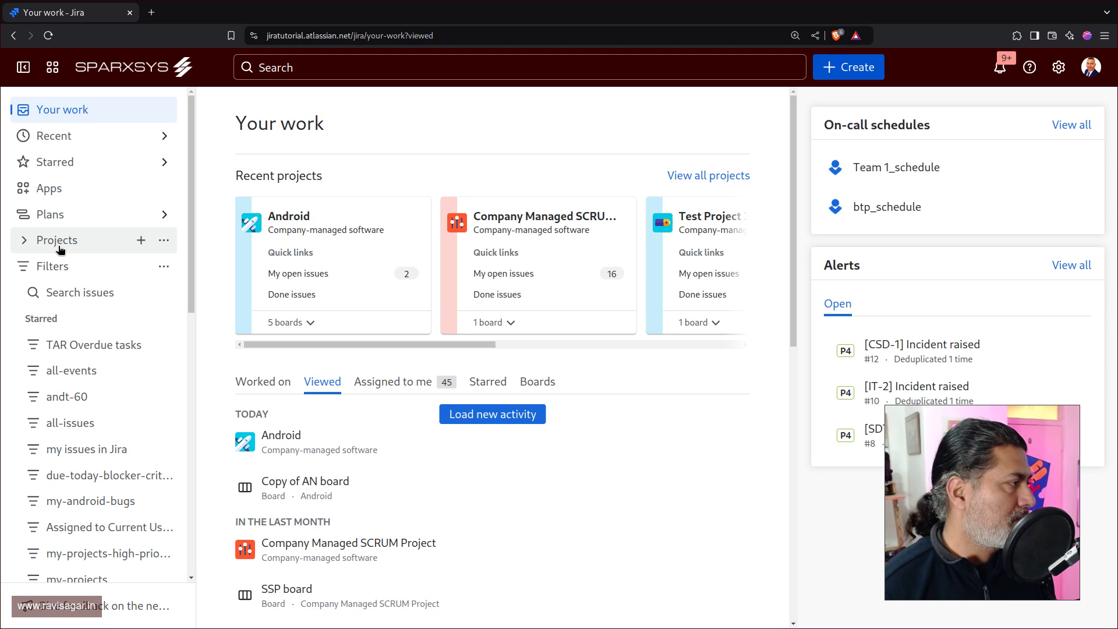
{"action": "left_click", "coordinate": [59, 249]}
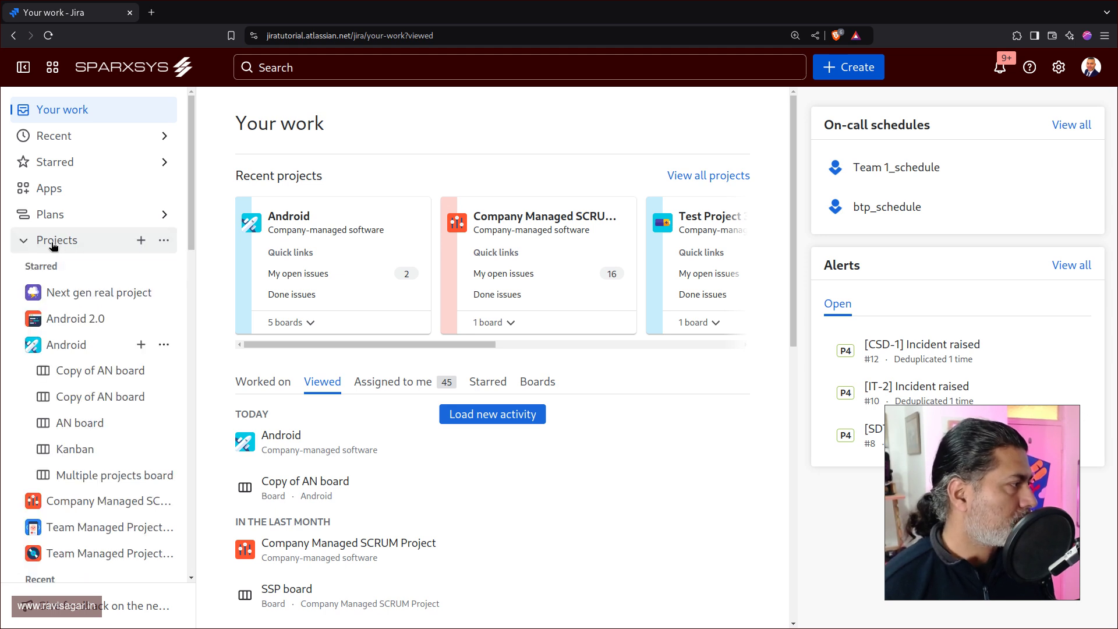
{"action": "left_click", "coordinate": [26, 246]}
{"action": "left_click", "coordinate": [24, 266]}
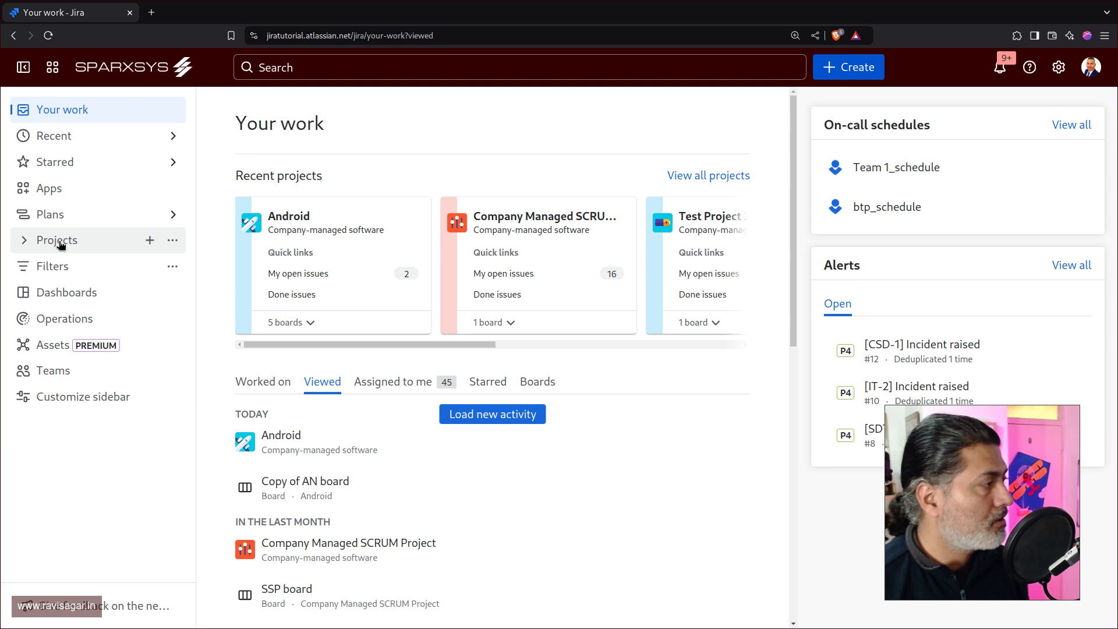
Toggle Apps and Filters, then show the Filters options with 'Hide from sidebar'
{"action": "left_click", "coordinate": [54, 198]}
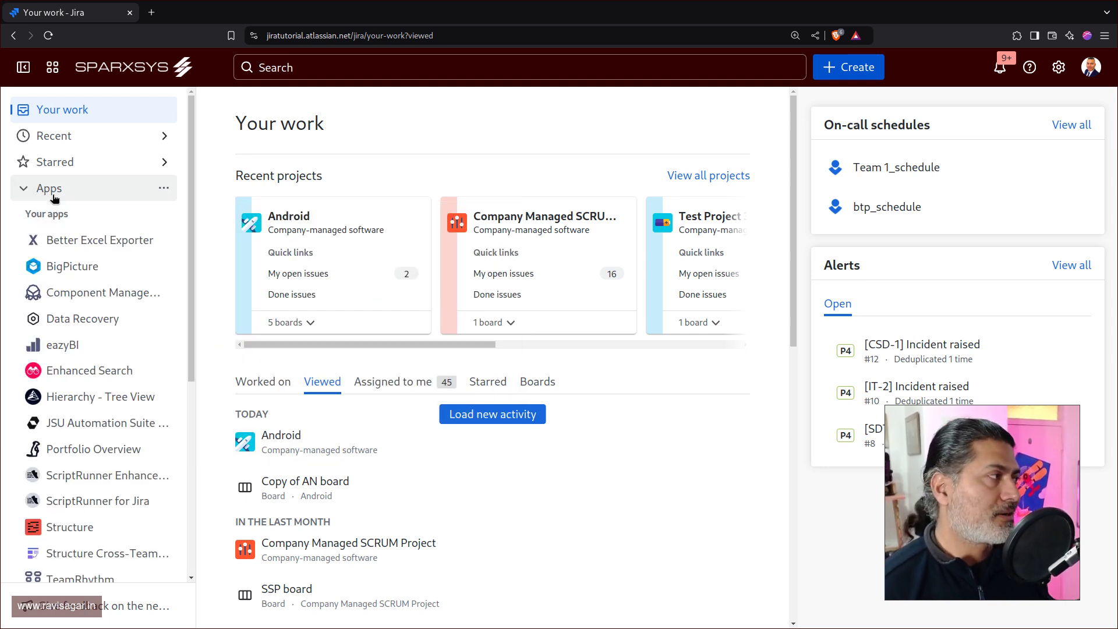
{"action": "left_click", "coordinate": [54, 198]}
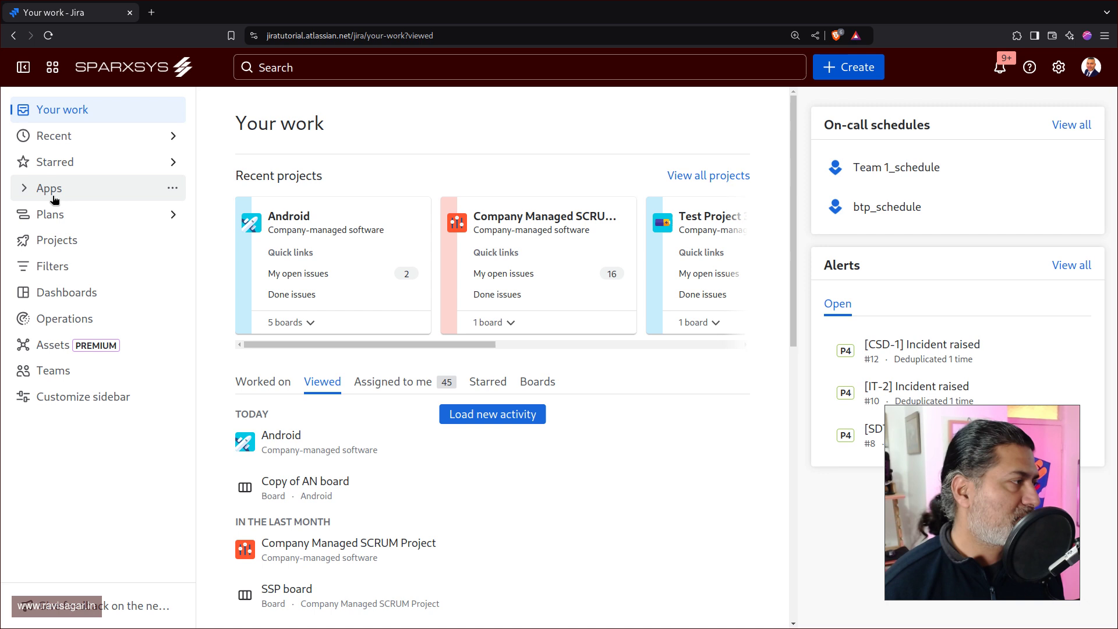
{"action": "left_click", "coordinate": [63, 269]}
{"action": "left_click", "coordinate": [64, 267]}
{"action": "left_click", "coordinate": [170, 268]}
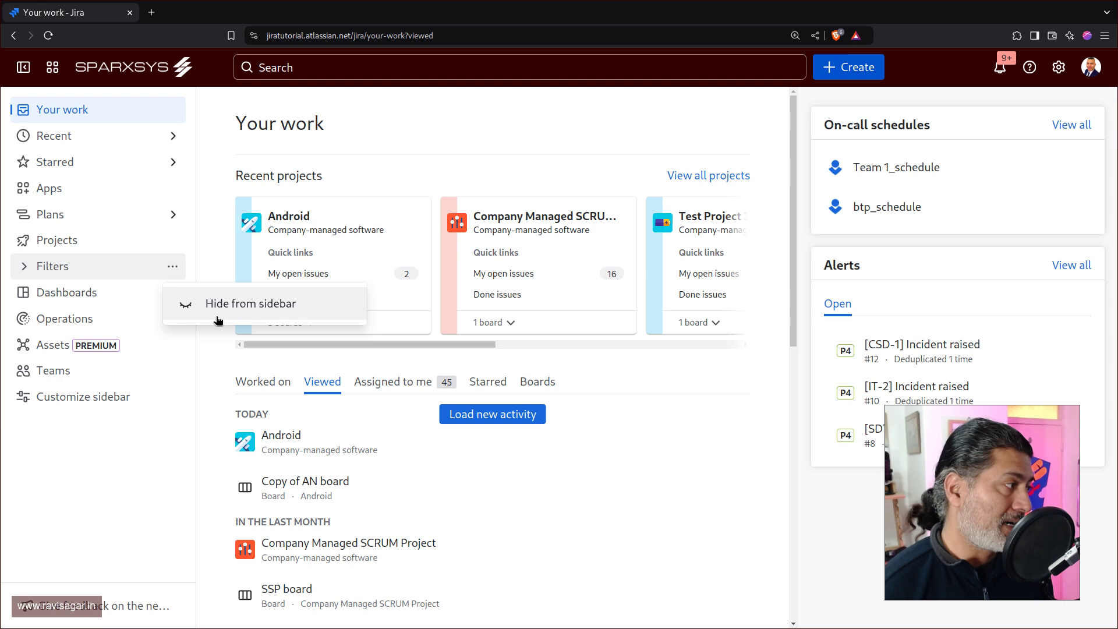
Hide the Operations section from the sidebar using its ••• menu
{"action": "left_click", "coordinate": [50, 321]}
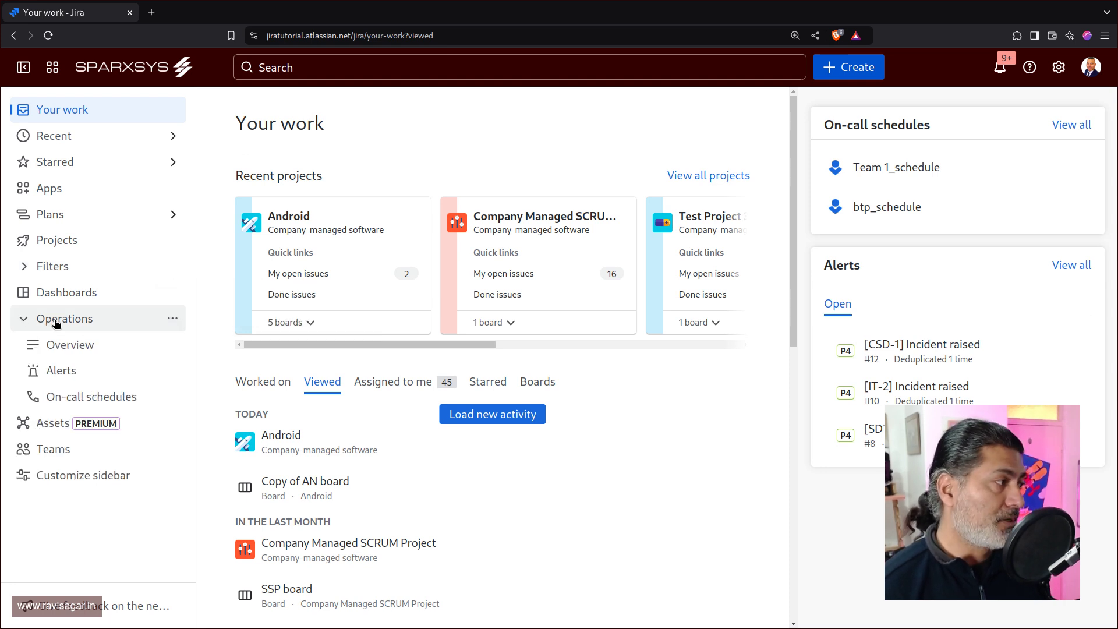
{"action": "left_click", "coordinate": [94, 321]}
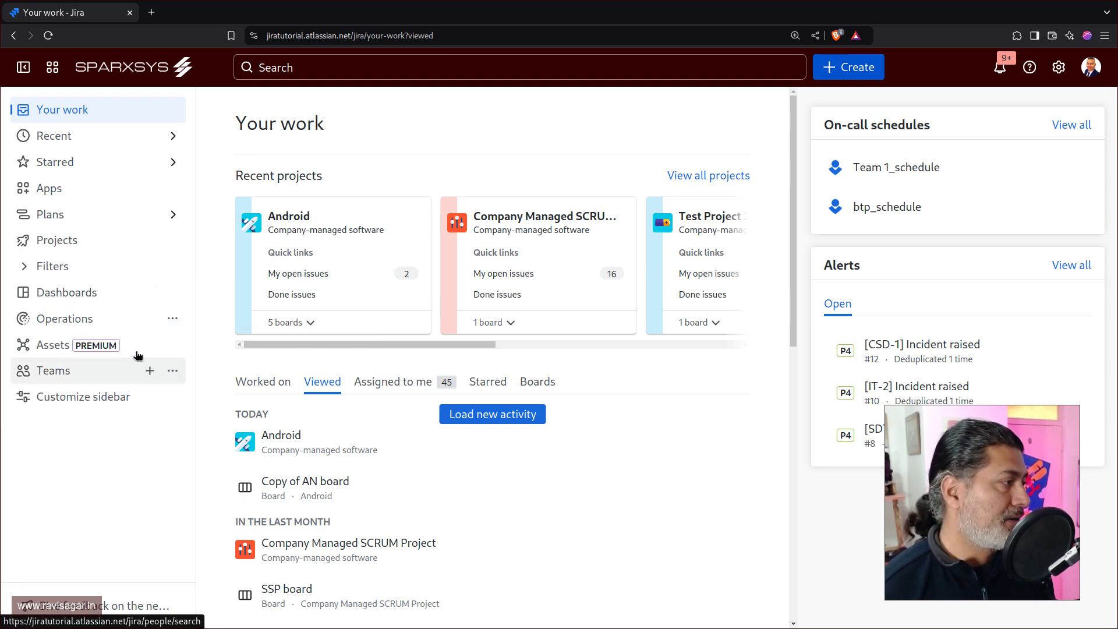
{"action": "left_click", "coordinate": [172, 318]}
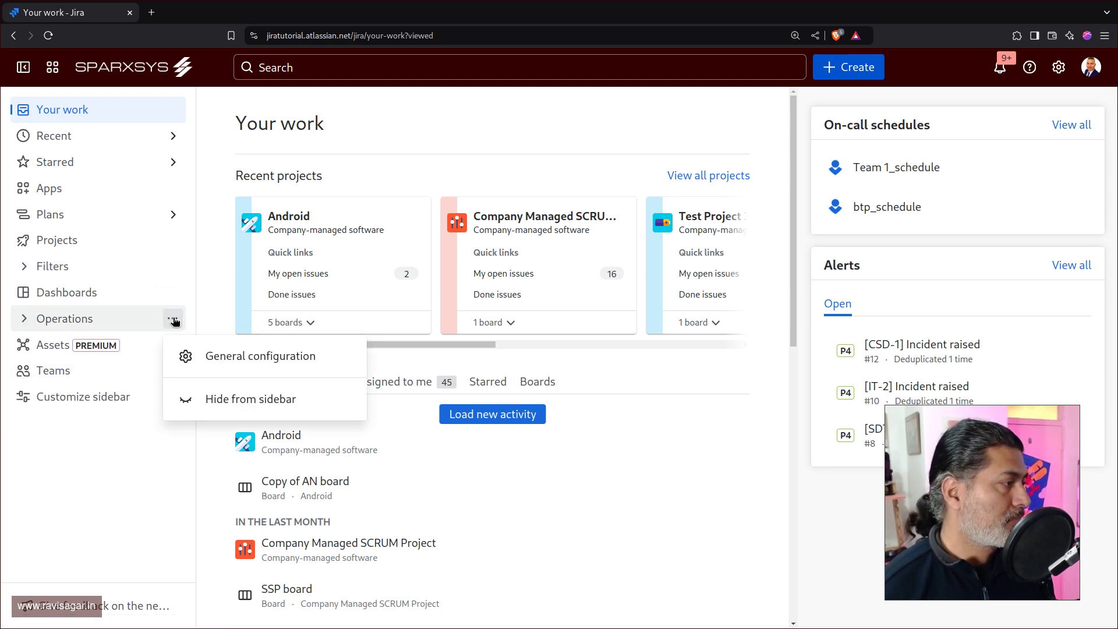
{"action": "left_click", "coordinate": [209, 403]}
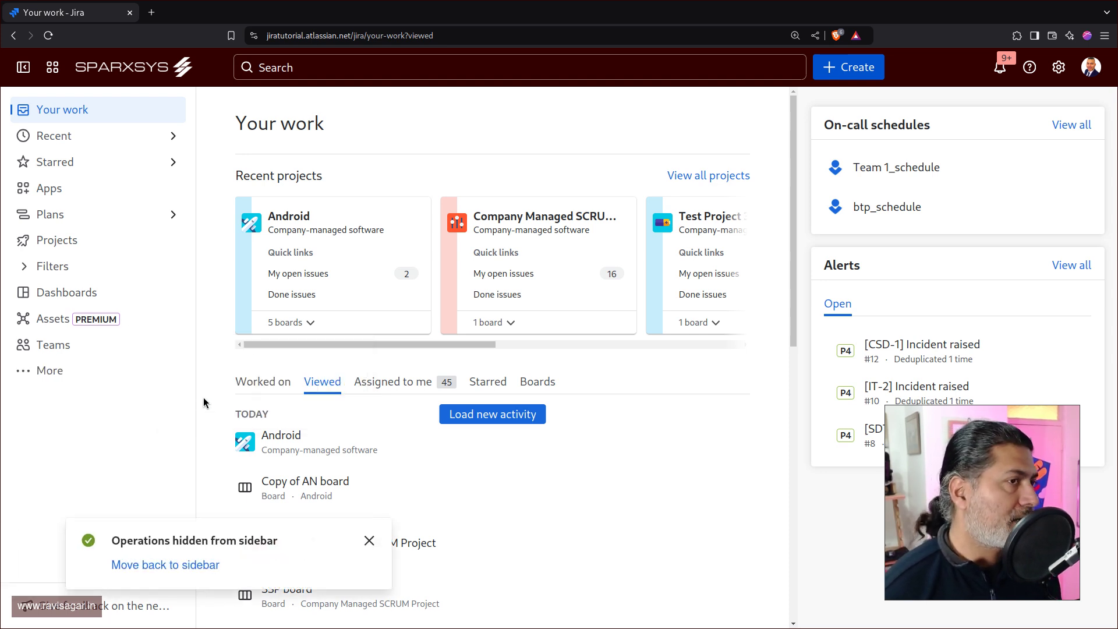
Open More to confirm Operations is listed among the hidden items
{"action": "left_click", "coordinate": [48, 375]}
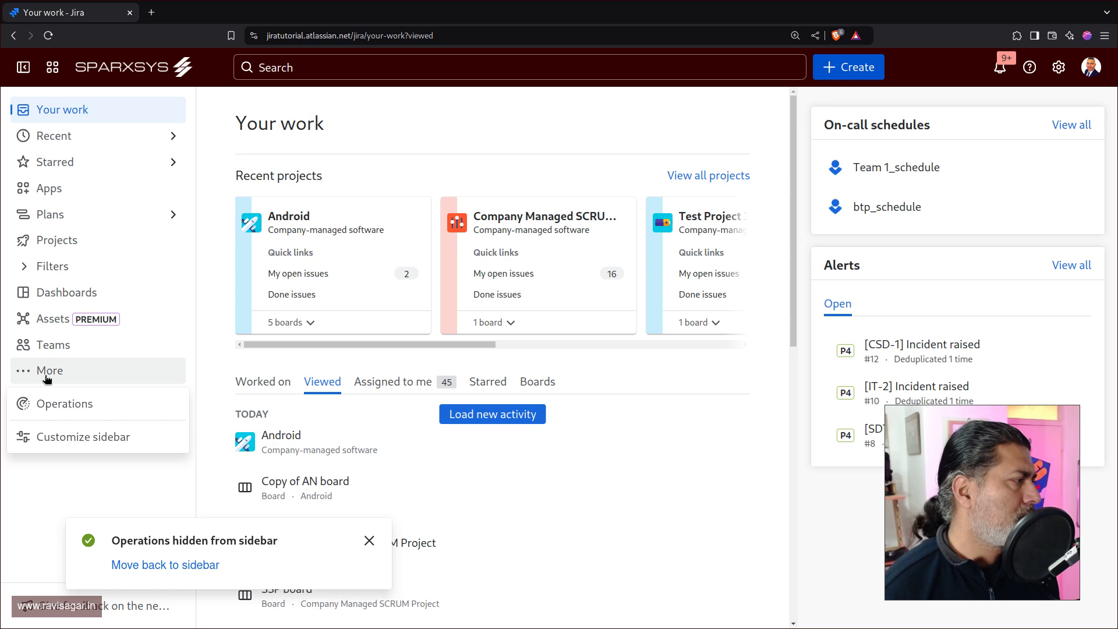
{"action": "left_click", "coordinate": [51, 377]}
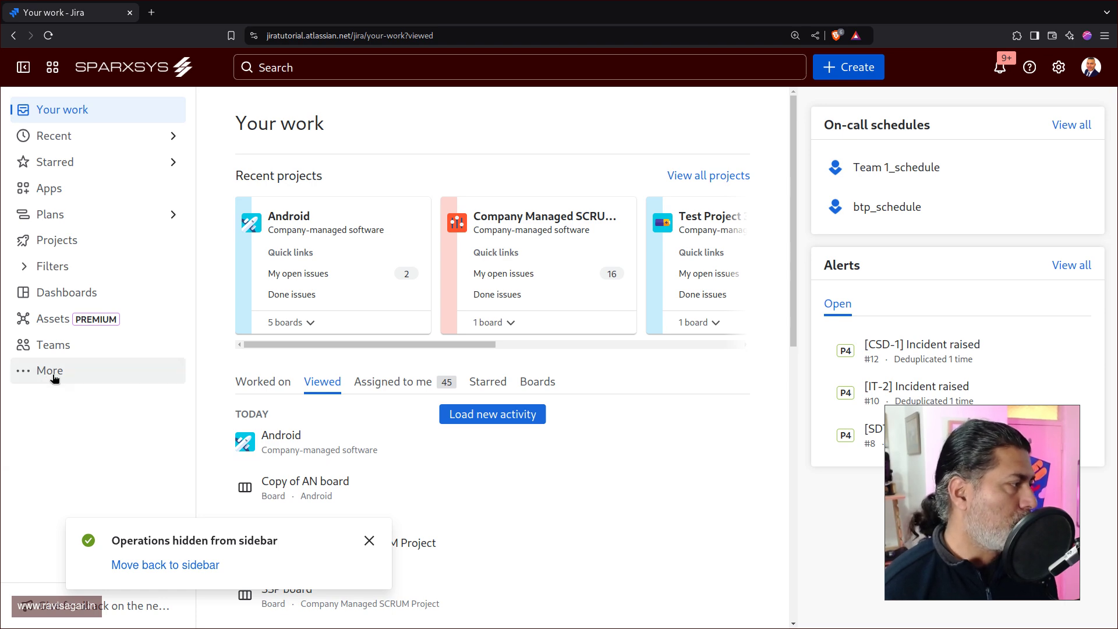
{"action": "left_click", "coordinate": [54, 378]}
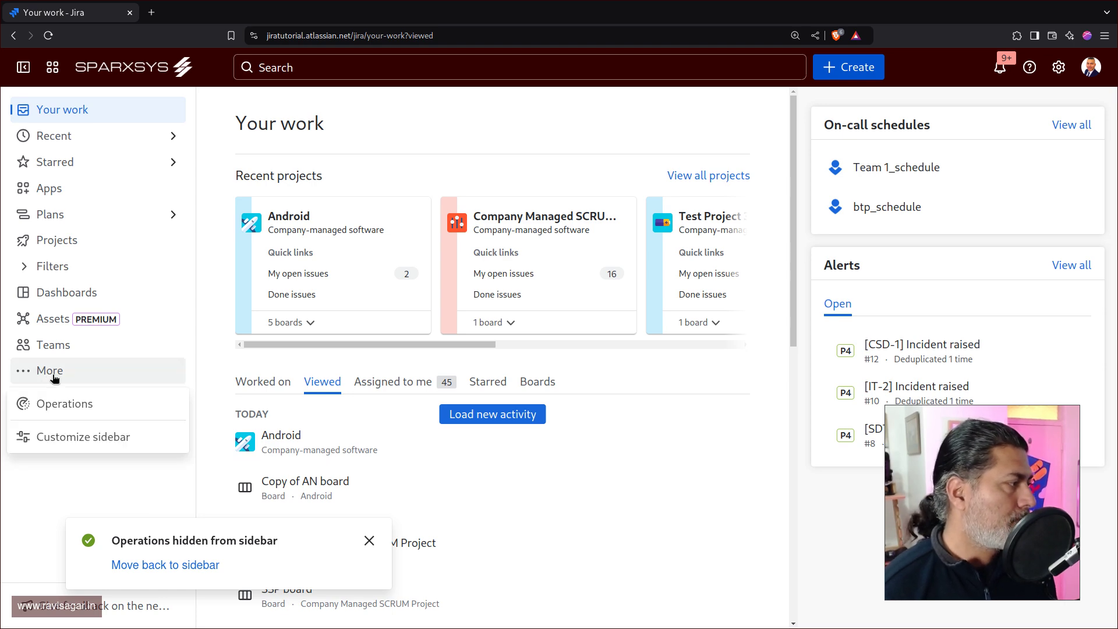
In Customize sidebar, hide Teams and Assets, move Dashboards to the top, and save
{"action": "left_click", "coordinate": [70, 437]}
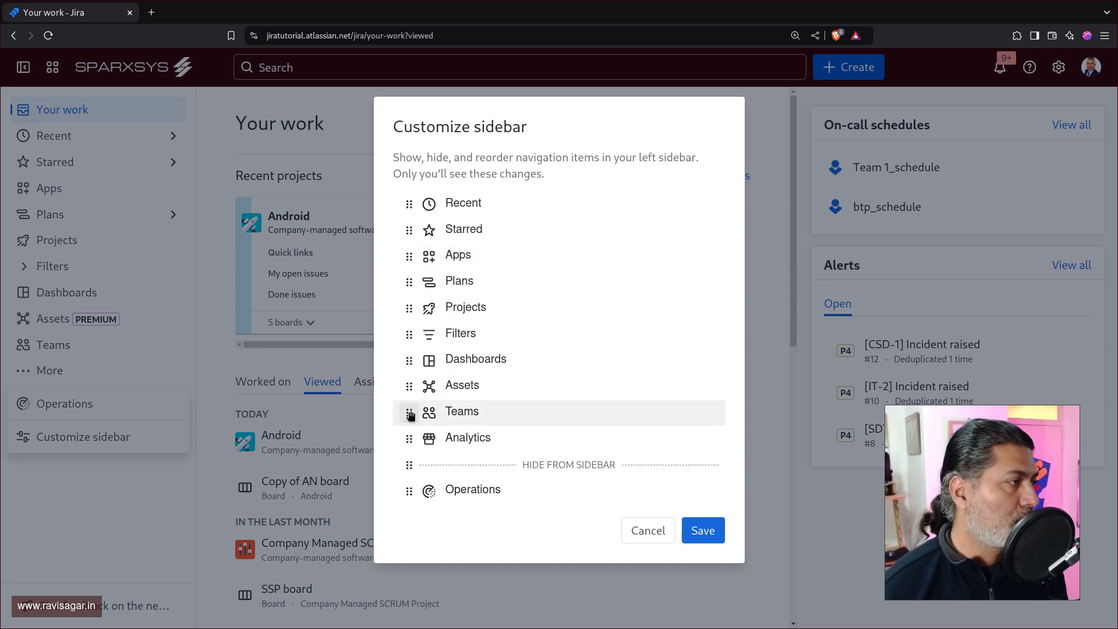
{"action": "left_click_drag", "start_coordinate": [409, 415], "coordinate": [414, 460]}
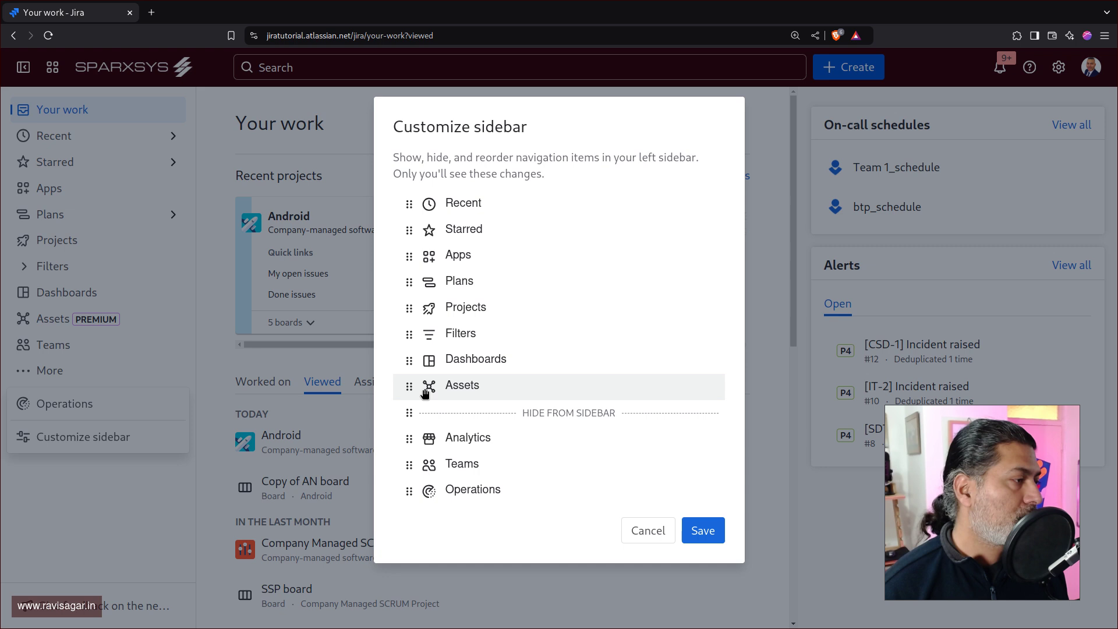
{"action": "mouse_move", "coordinate": [425, 392]}
{"action": "left_mouse_down"}
{"action": "mouse_move", "coordinate": [417, 438]}
{"action": "mouse_move", "coordinate": [419, 410]}
{"action": "left_mouse_up"}
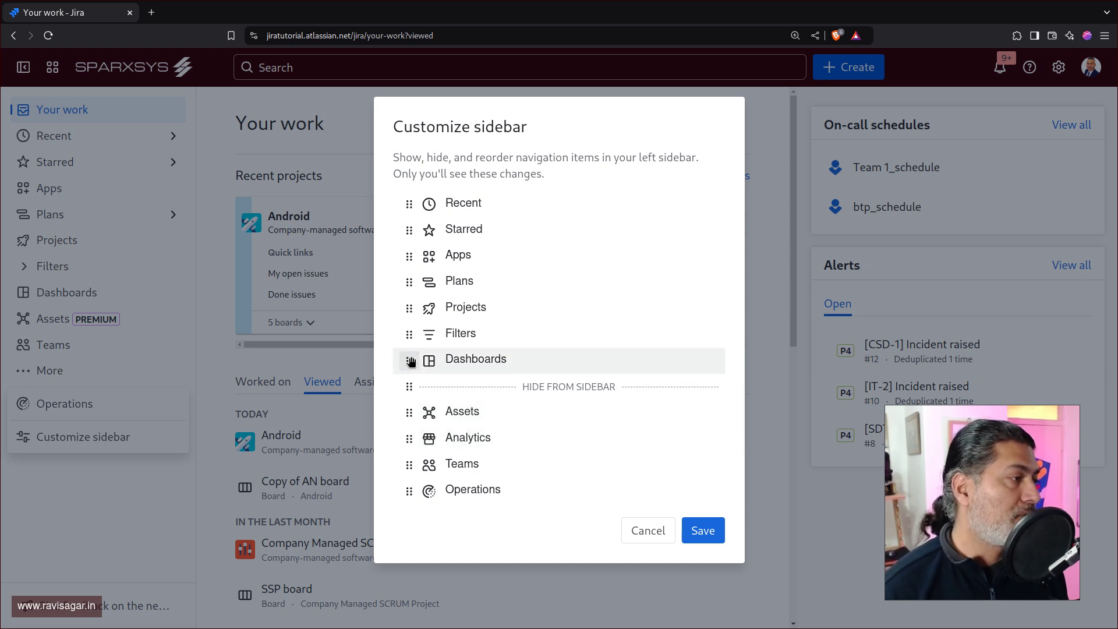
{"action": "left_click_drag", "start_coordinate": [411, 362], "coordinate": [414, 198]}
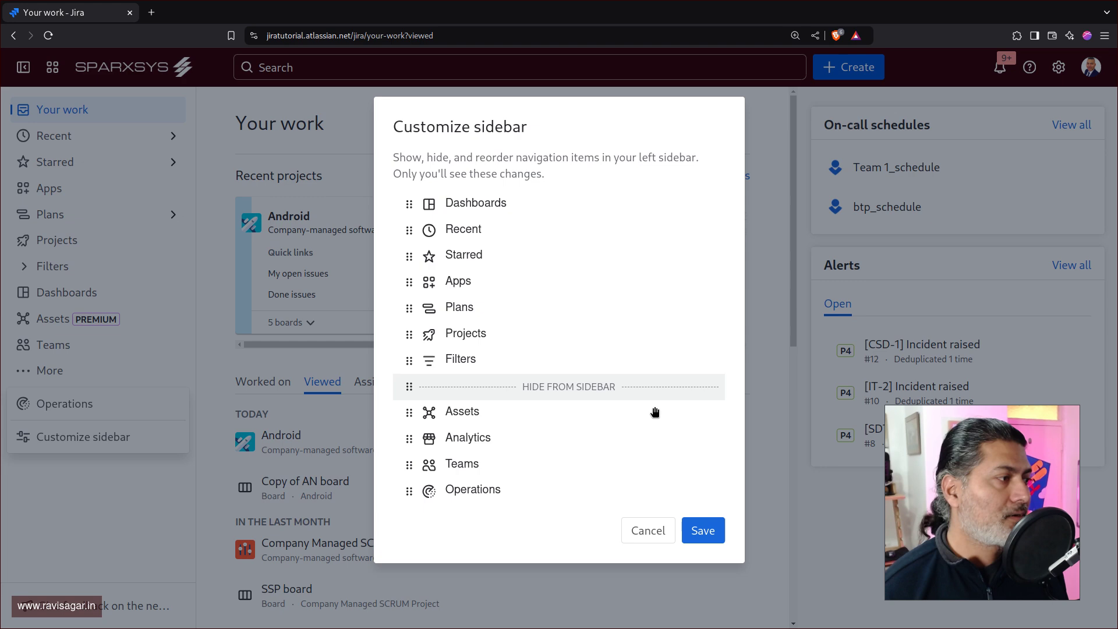
{"action": "left_click", "coordinate": [703, 530]}
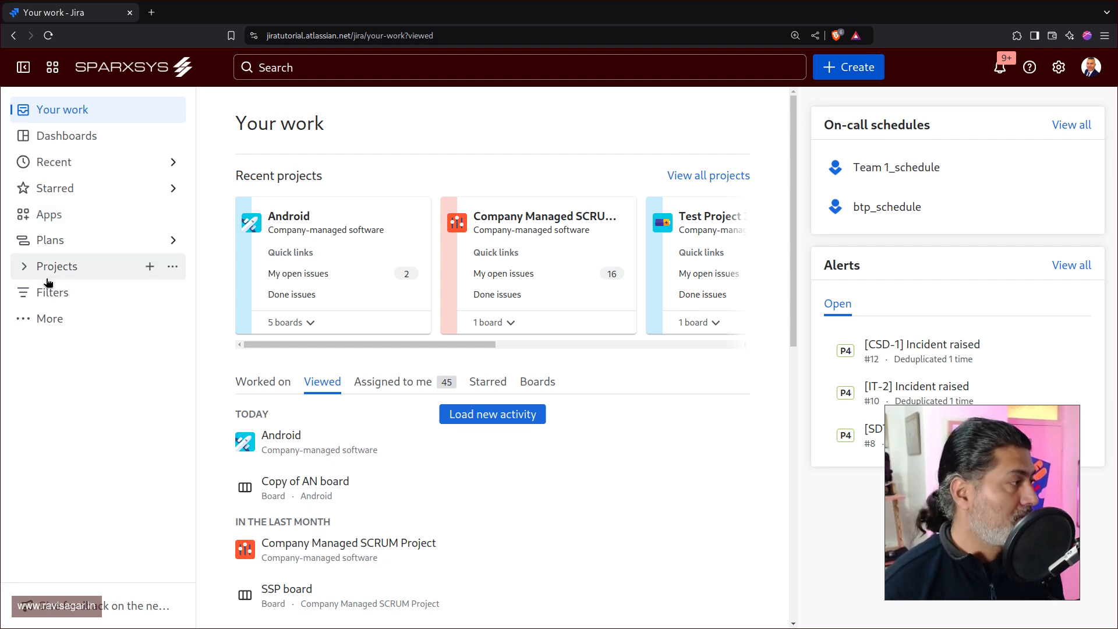
In Customize sidebar, drag Plans below the Hide from sidebar divider and save
{"action": "left_click", "coordinate": [41, 319]}
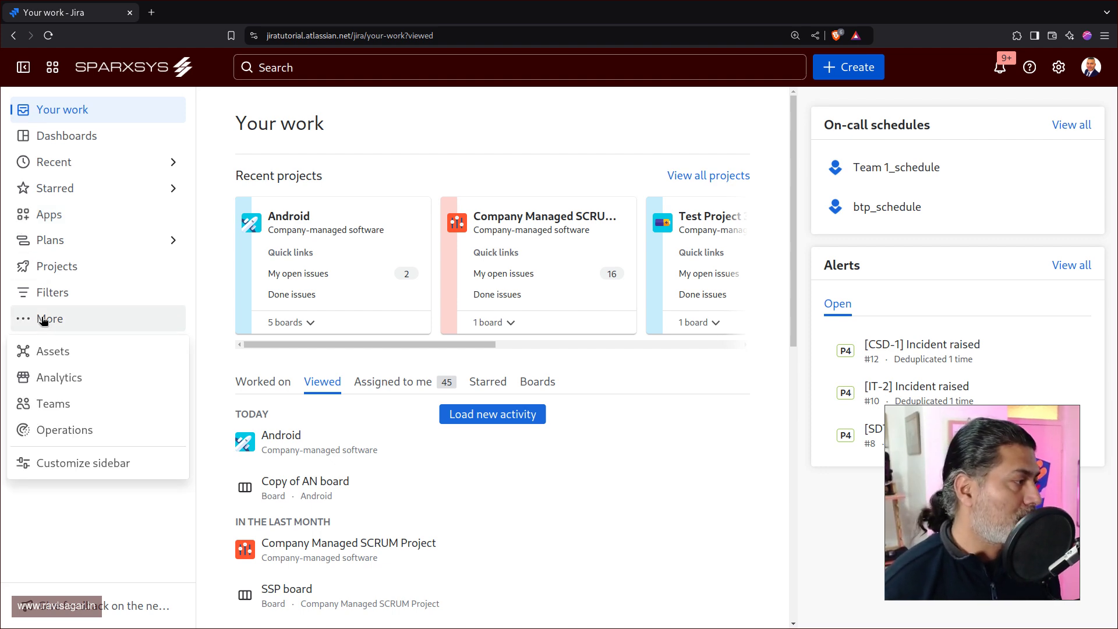
{"action": "left_click", "coordinate": [62, 464]}
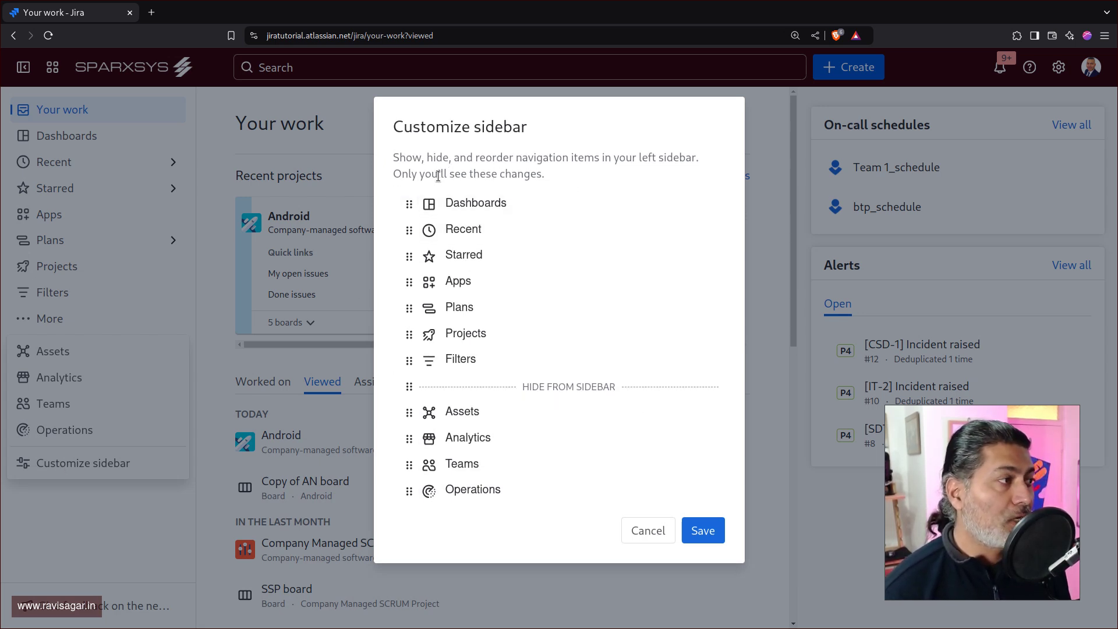
{"action": "left_click", "coordinate": [691, 531]}
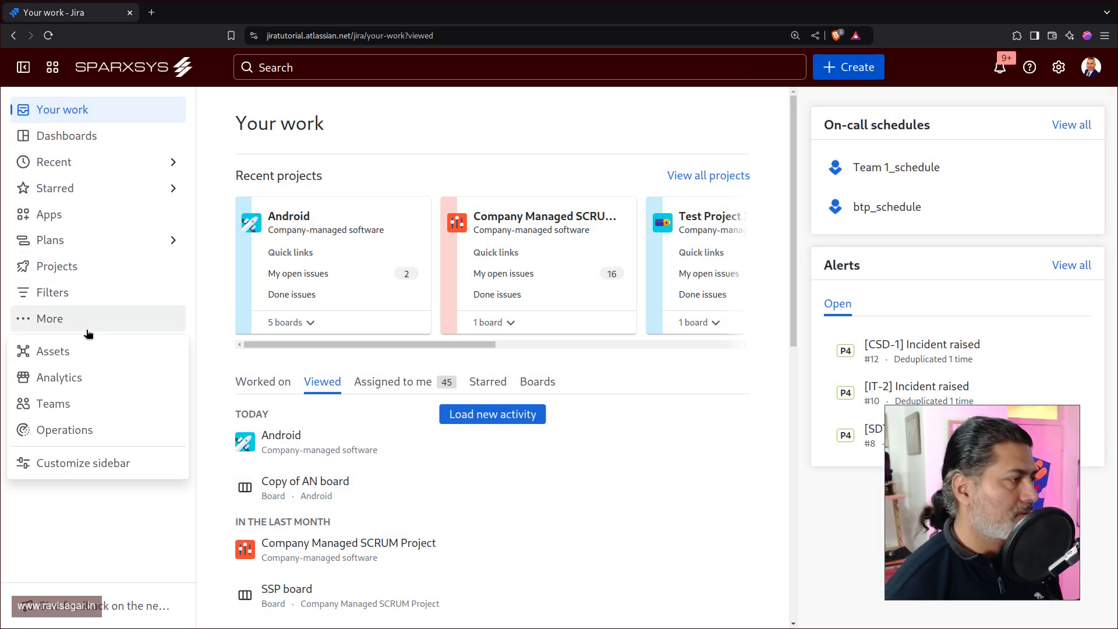
{"action": "left_click", "coordinate": [101, 466]}
{"action": "left_click_drag", "start_coordinate": [409, 308], "coordinate": [412, 406]}
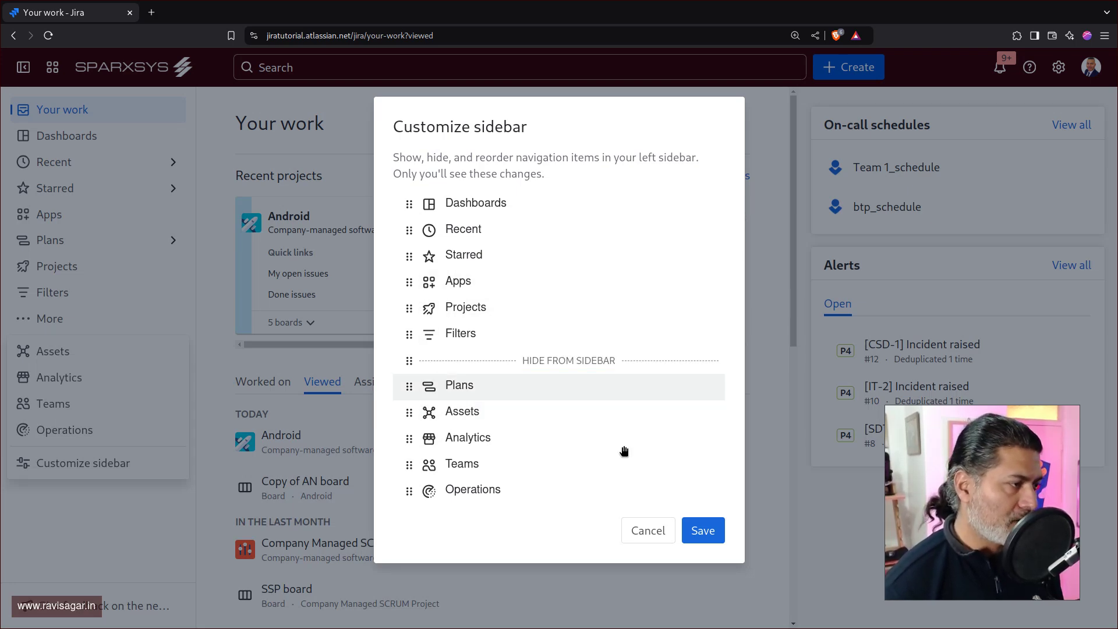
{"action": "left_click", "coordinate": [706, 536]}
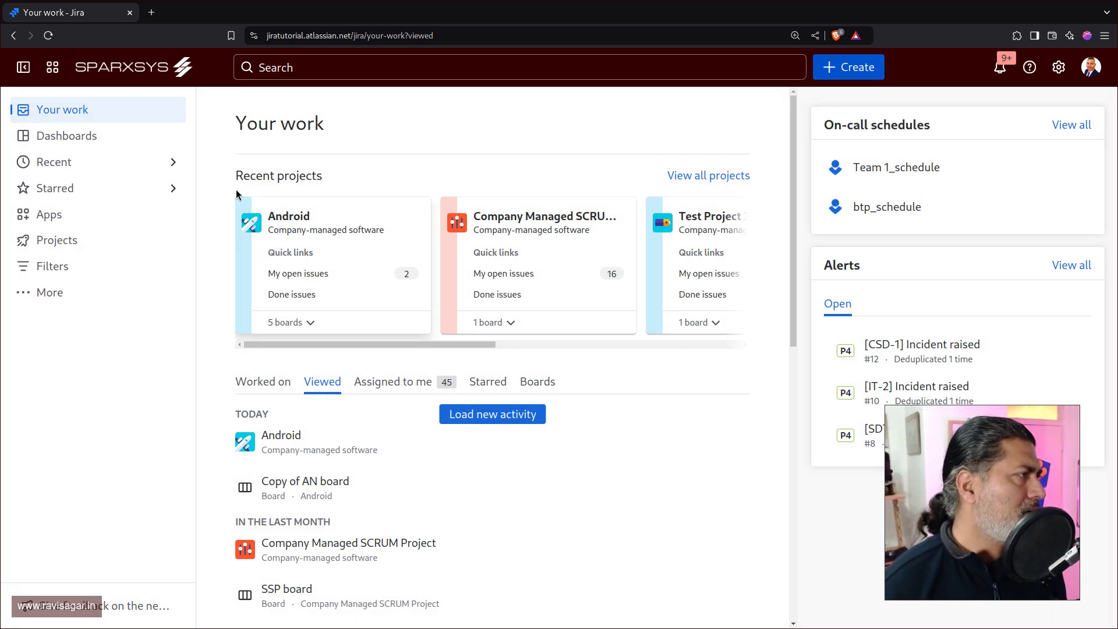
Start feedback on the new navigation with Leave a comment as the feedback type
{"action": "left_click", "coordinate": [24, 69]}
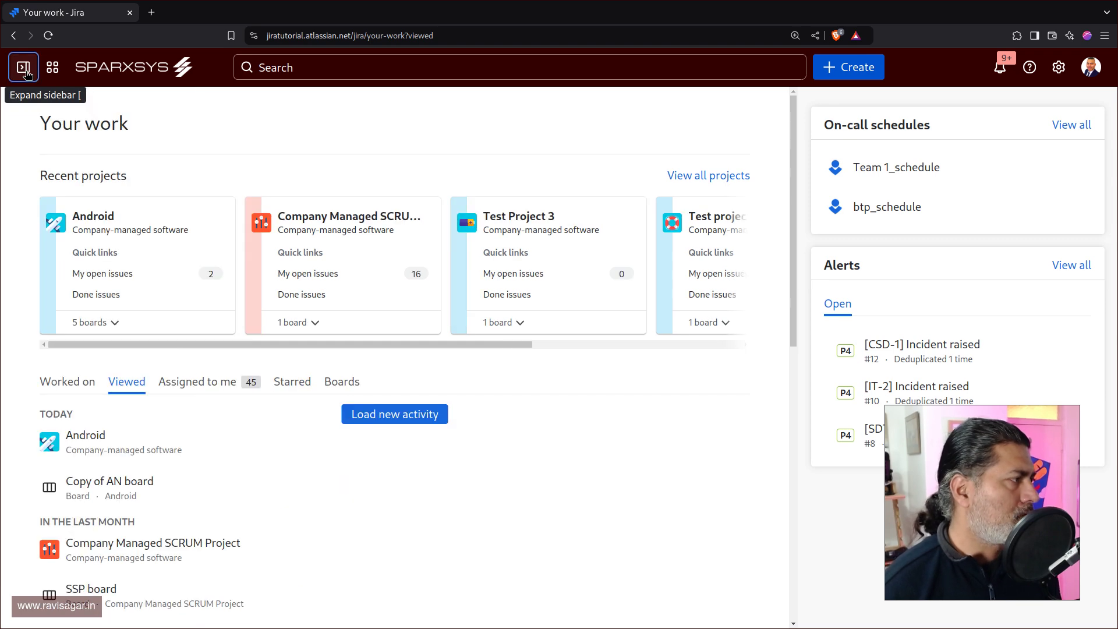
{"action": "left_click", "coordinate": [24, 68]}
{"action": "left_click", "coordinate": [28, 605]}
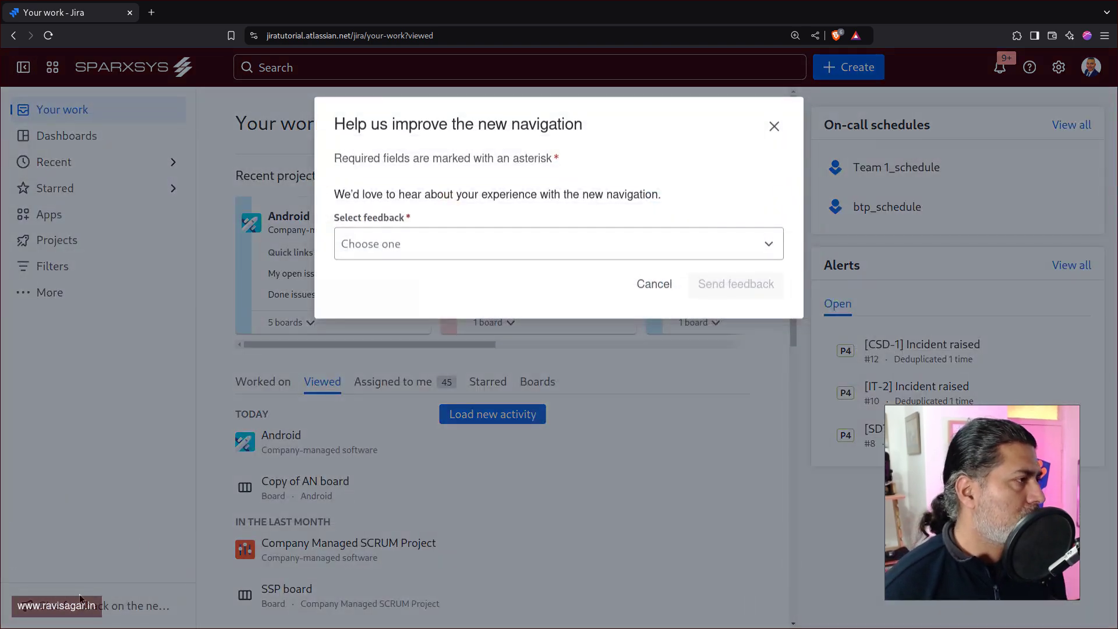
{"action": "left_click", "coordinate": [483, 238]}
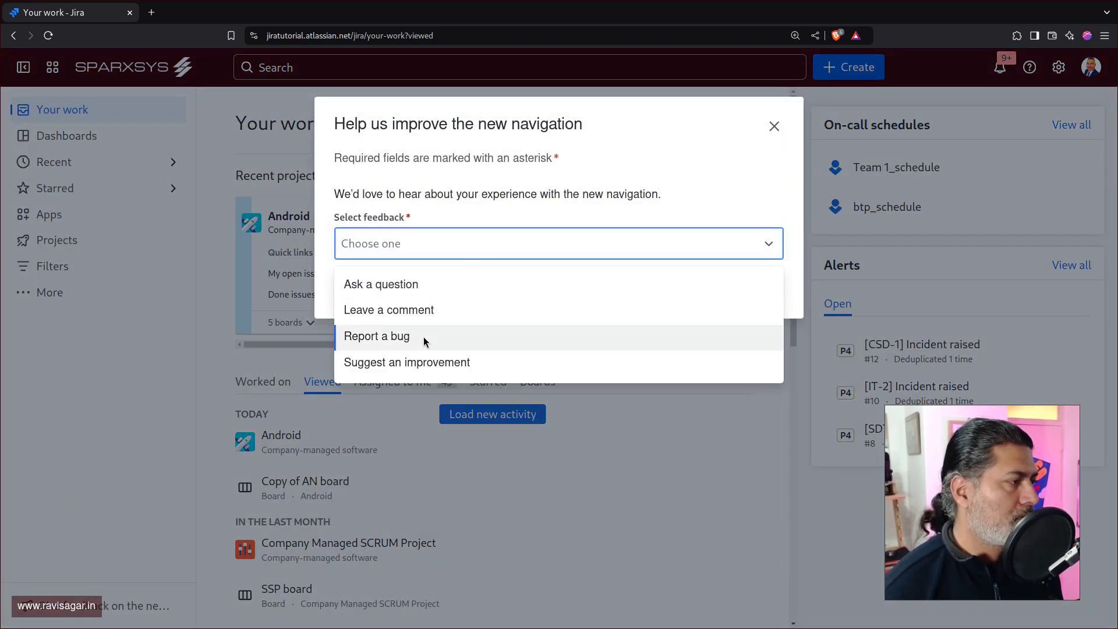
{"action": "left_click", "coordinate": [421, 310]}
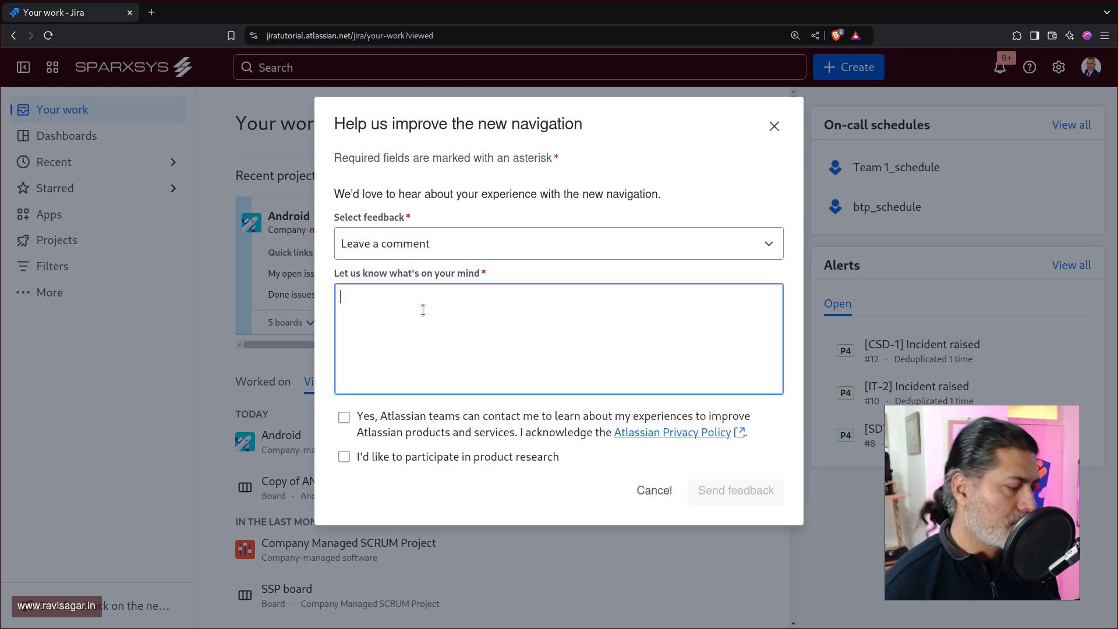
Send the comment 'Good work Atlassian for the new UI', signed with the user's name, agreeing to contact and research
{"action": "type", "text": "Good work"}
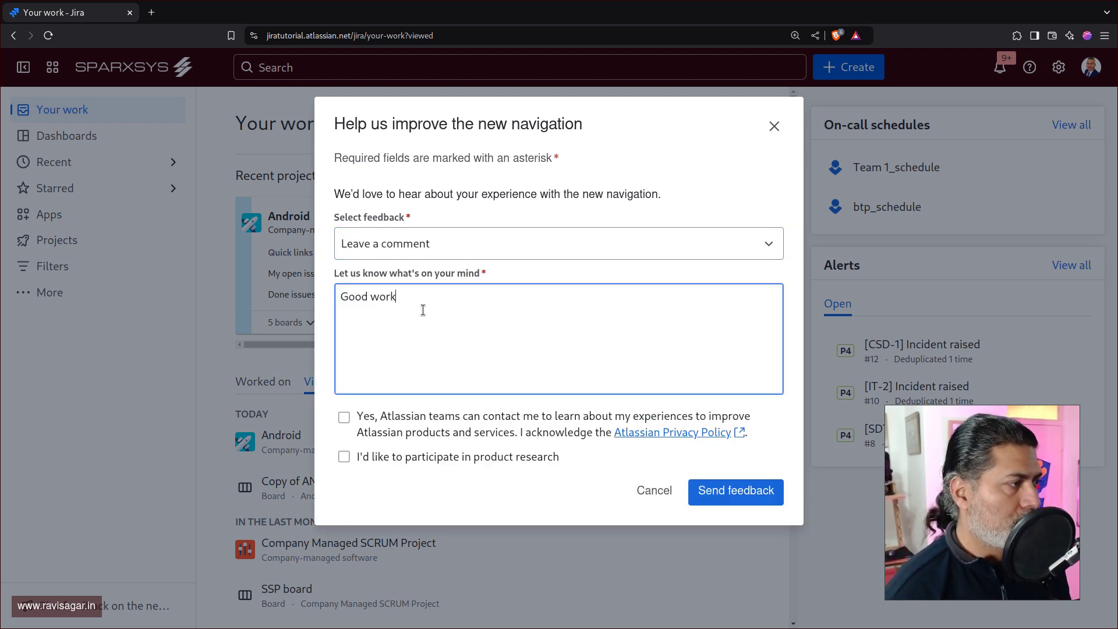
{"action": "type", "text": " Atlassian"}
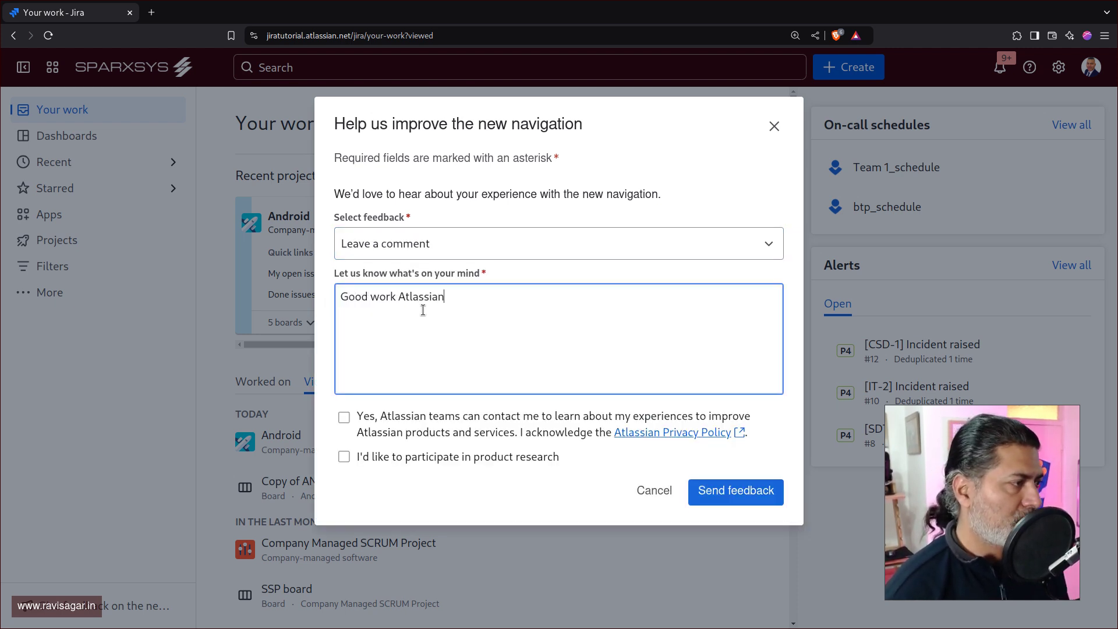
{"action": "type", "text": " for the new UI"}
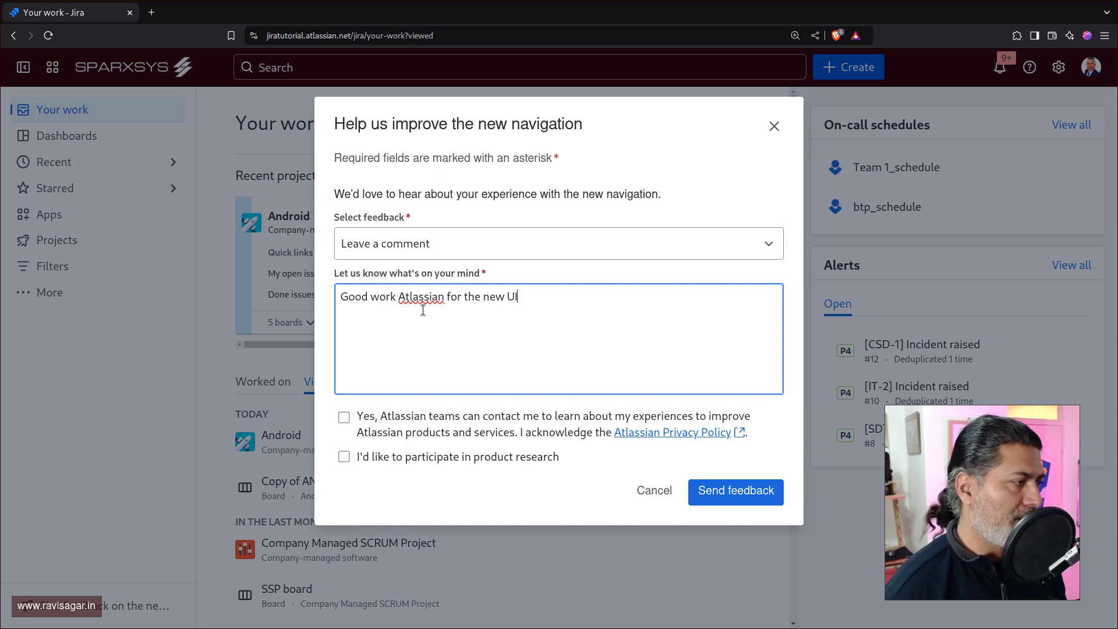
{"action": "left_click", "coordinate": [344, 417]}
{"action": "left_click", "coordinate": [344, 456]}
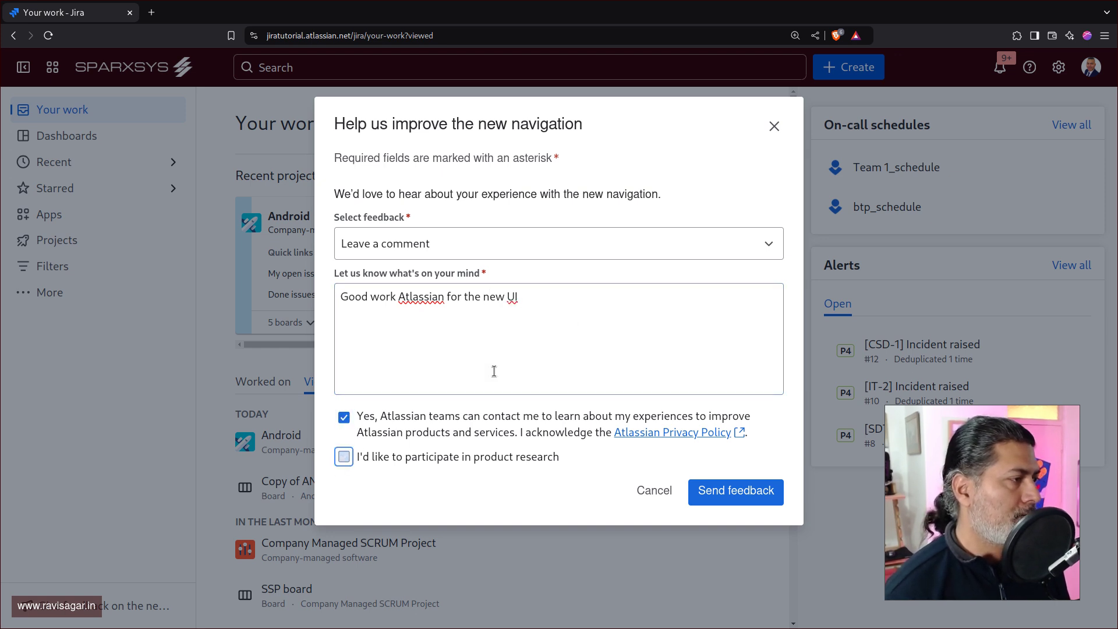
{"action": "left_click", "coordinate": [575, 319]}
{"action": "type", "text": "the new UI - "}
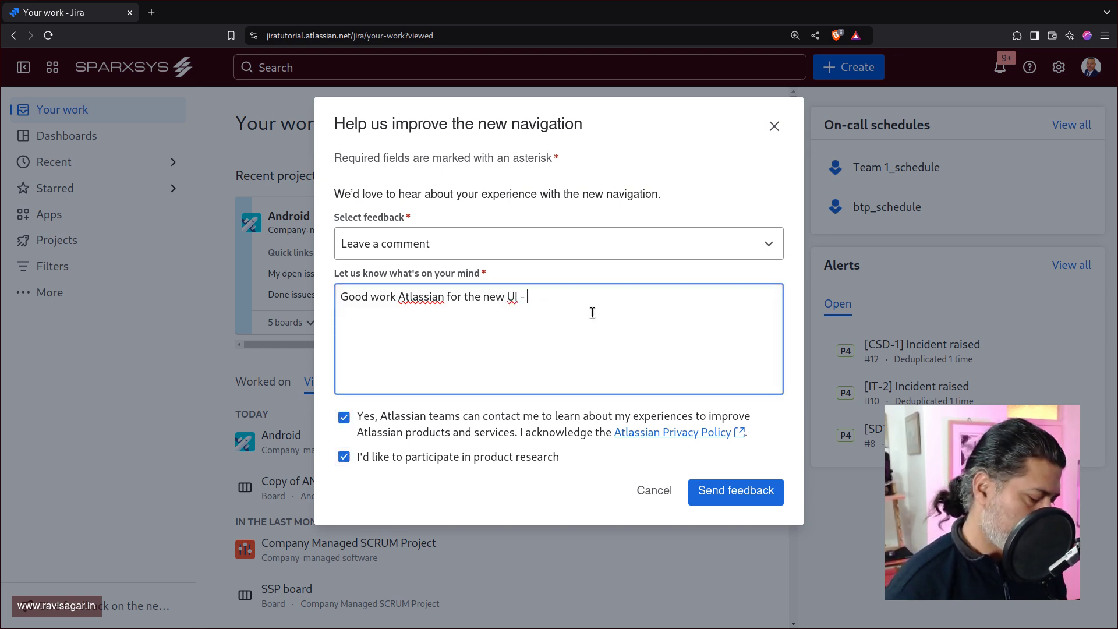
{"action": "type", "text": "Ravi Sagar :)"}
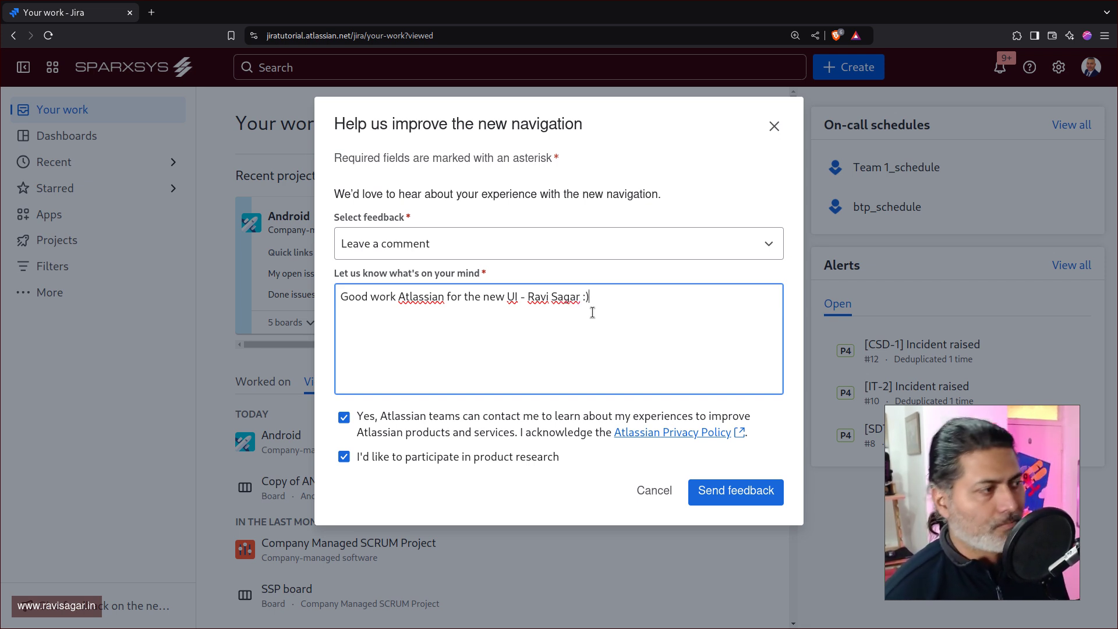
{"action": "left_click", "coordinate": [728, 489]}
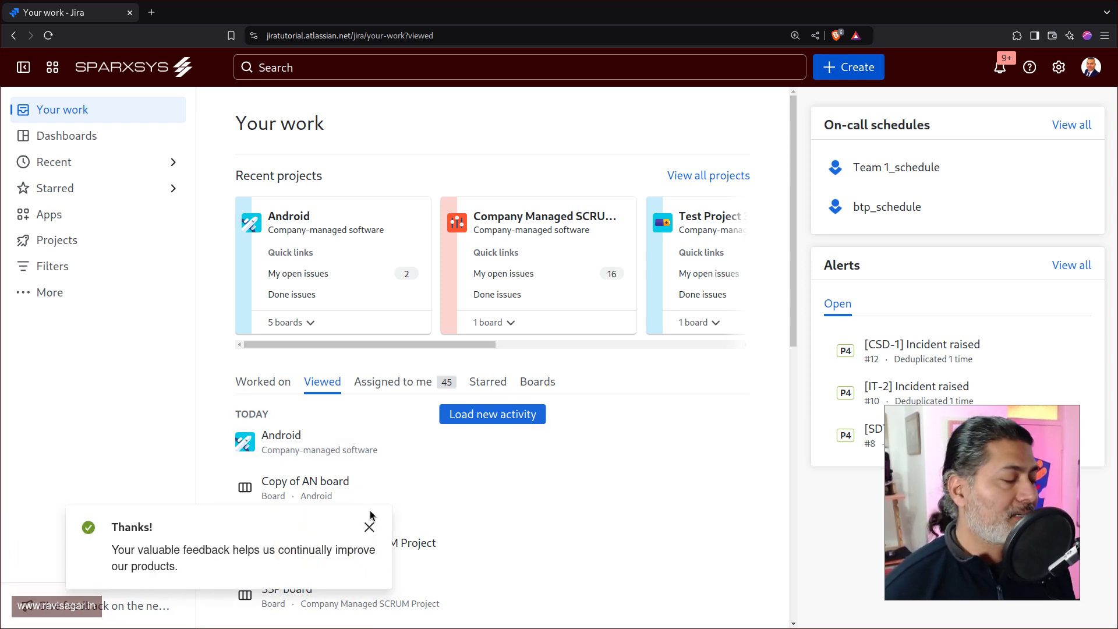
Close the Thanks! toast and open the Android project's Copy of AN board, its boards listed under Projects
{"action": "left_click", "coordinate": [369, 527]}
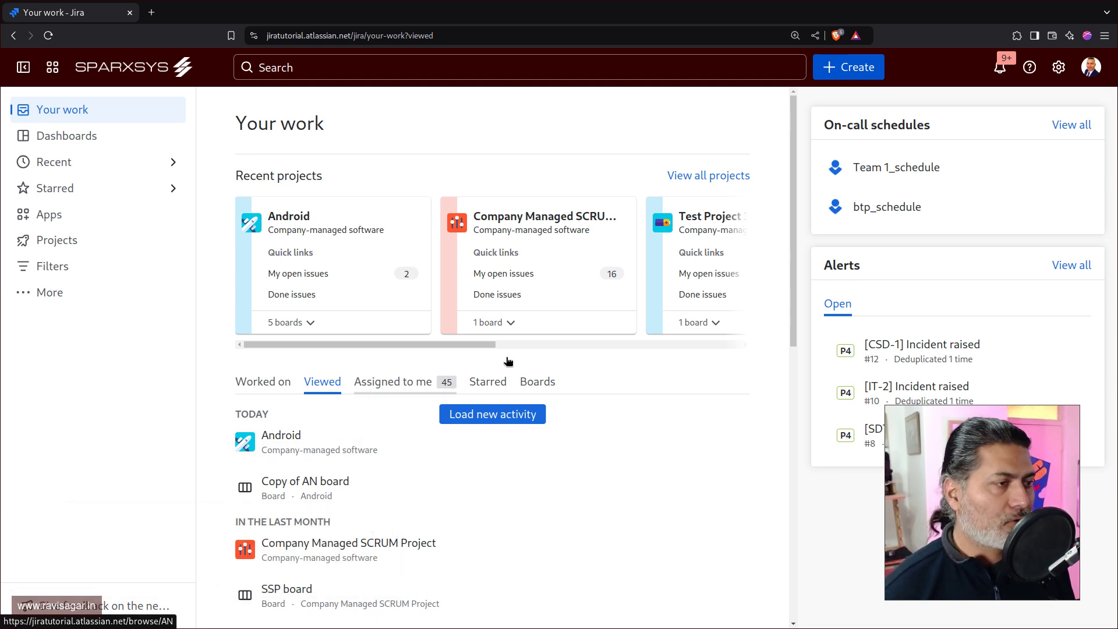
{"action": "left_click", "coordinate": [289, 220]}
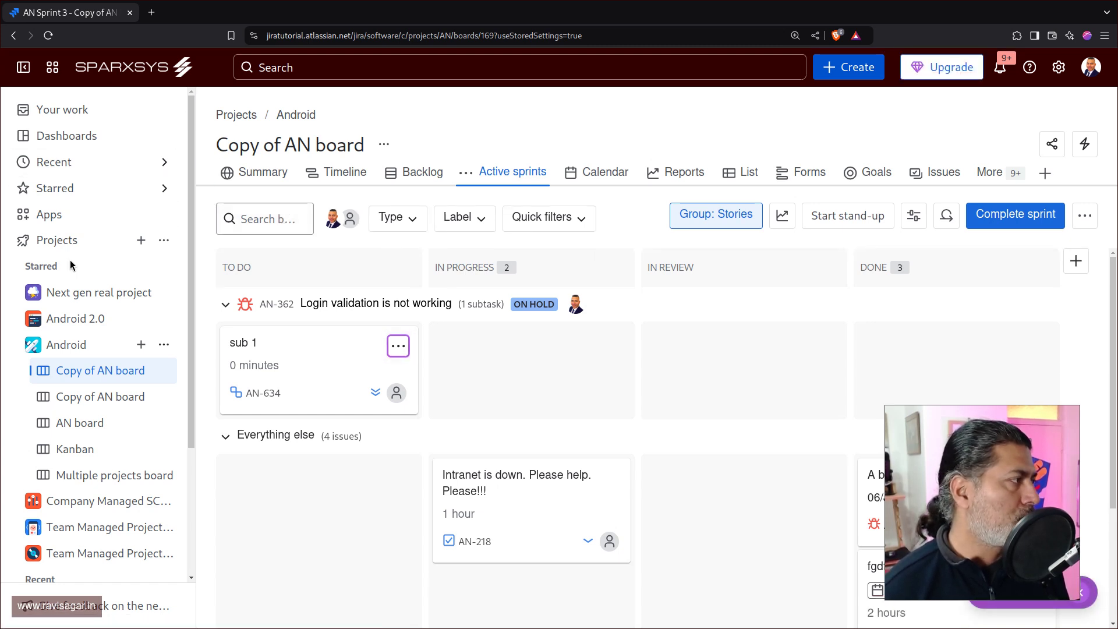
{"action": "left_click", "coordinate": [40, 242]}
{"action": "left_click", "coordinate": [33, 241]}
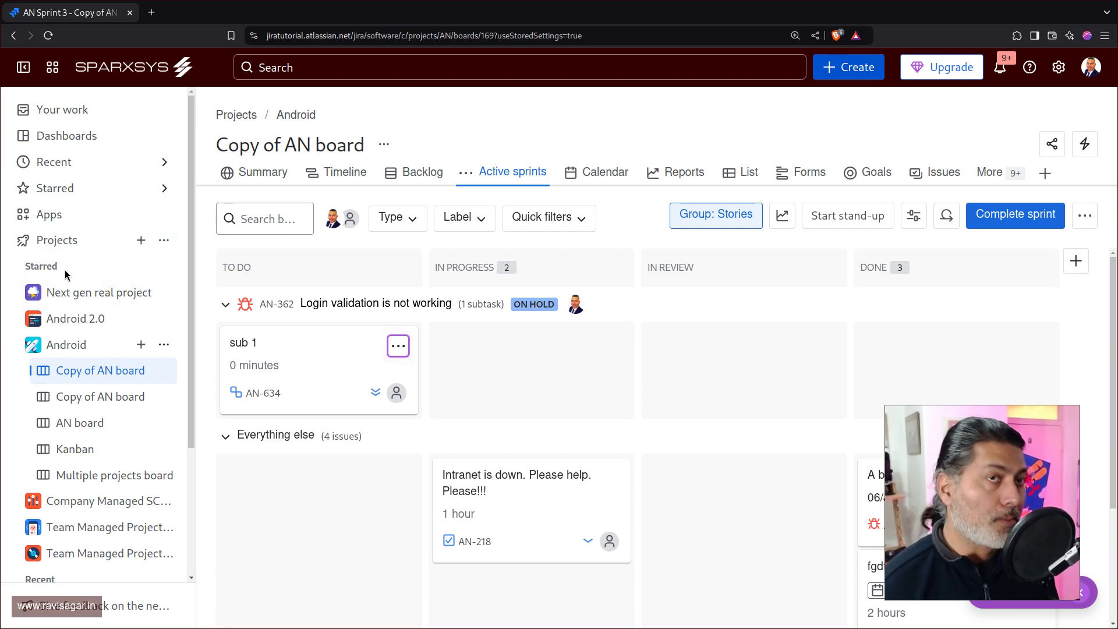
{"action": "scroll", "coordinate": [121, 420], "scroll_direction": "down", "scroll_amount": 2}
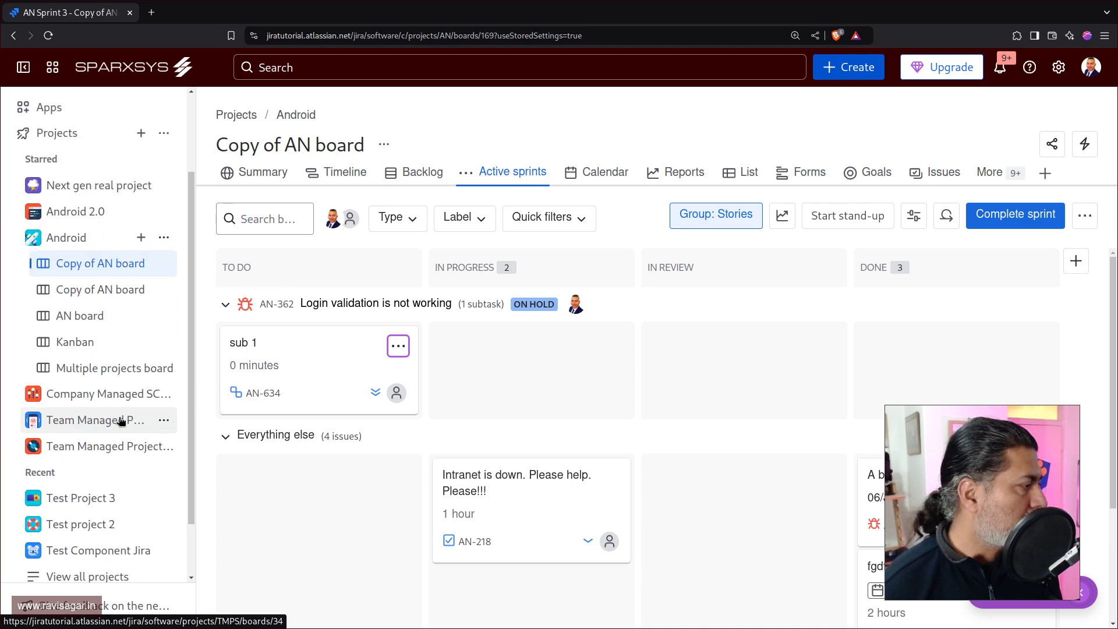
{"action": "scroll", "coordinate": [116, 421], "scroll_direction": "up", "scroll_amount": 2}
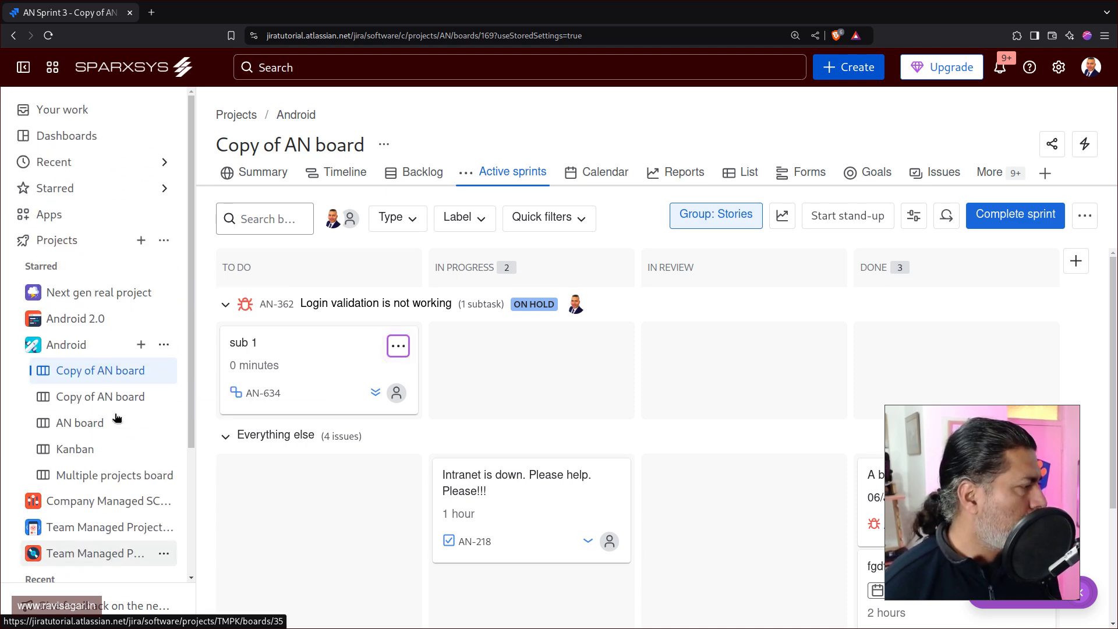
{"action": "left_click", "coordinate": [165, 241]}
{"action": "left_click", "coordinate": [203, 273]}
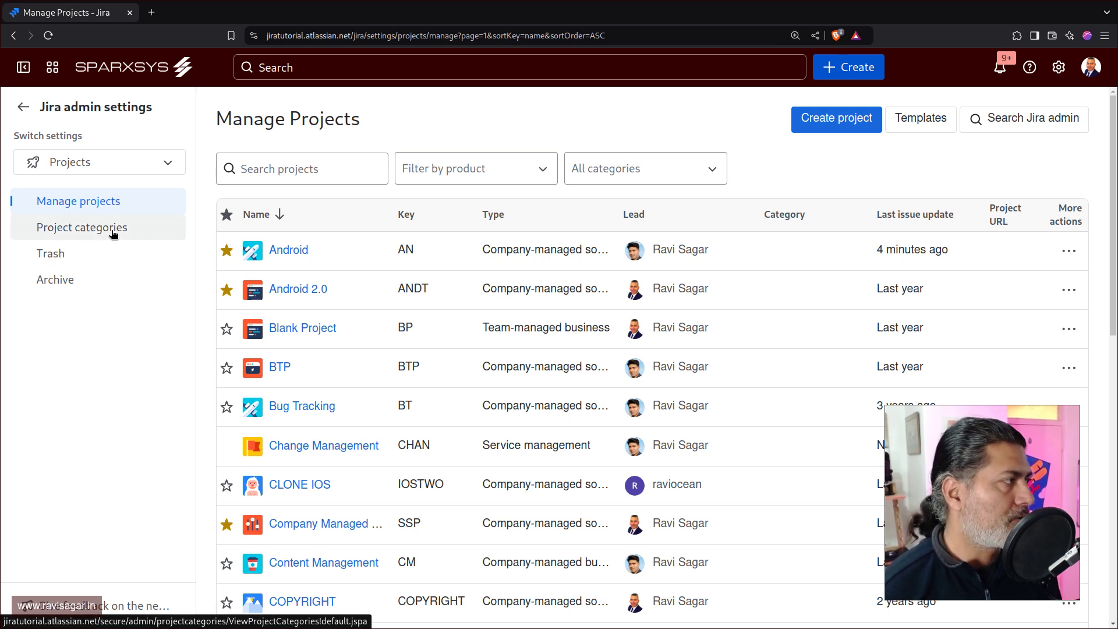
{"action": "left_click", "coordinate": [146, 168]}
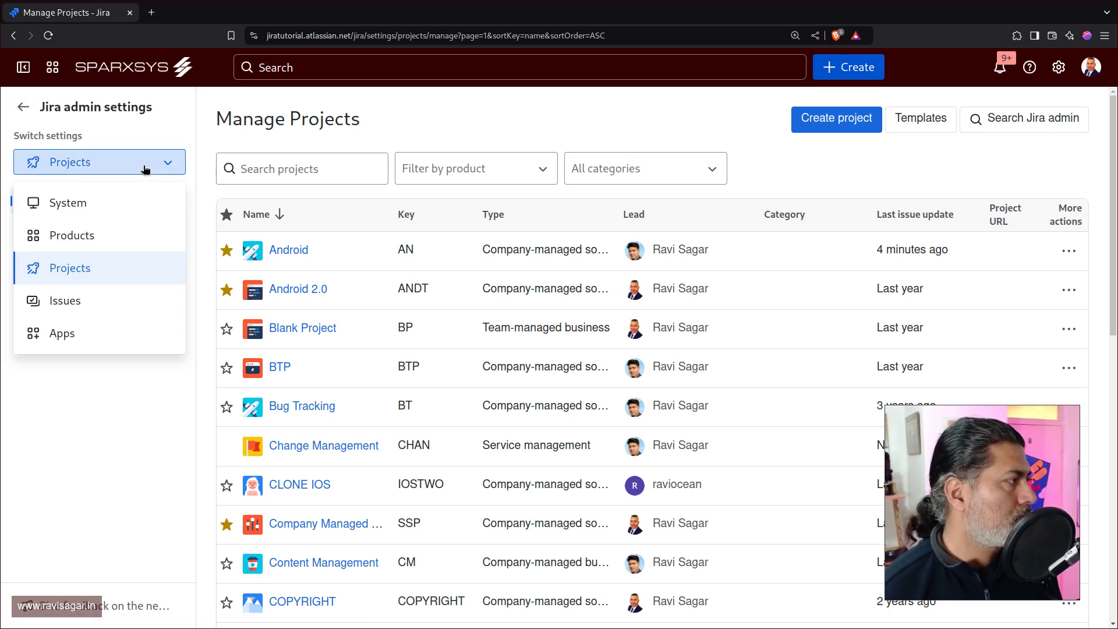
{"action": "left_click", "coordinate": [89, 235]}
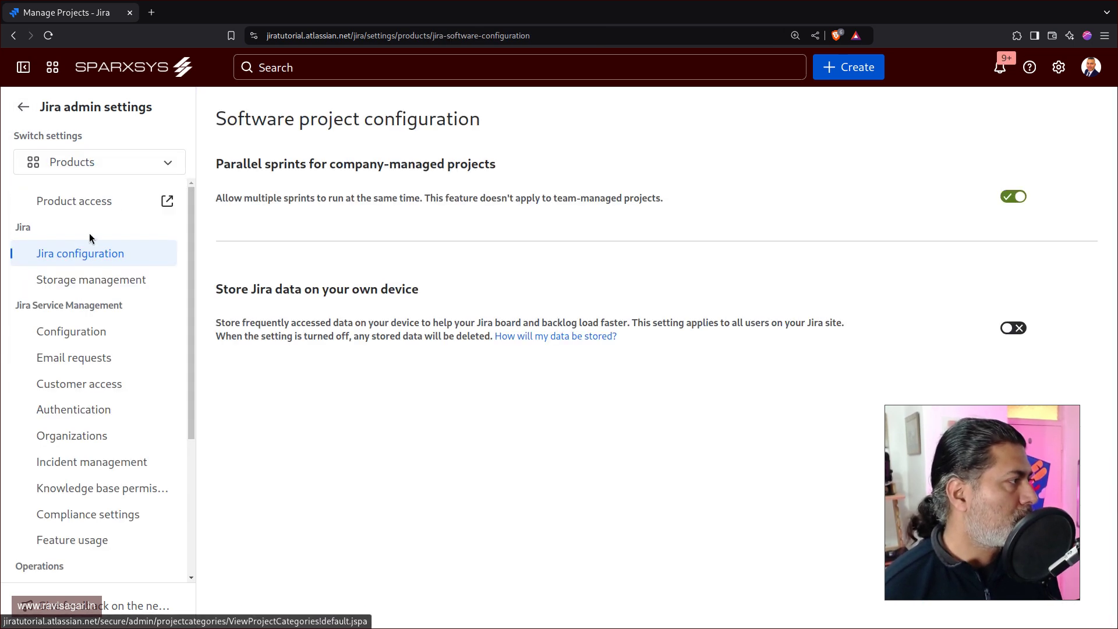
{"action": "left_click", "coordinate": [134, 173]}
{"action": "left_click", "coordinate": [111, 203]}
{"action": "left_click", "coordinate": [137, 170]}
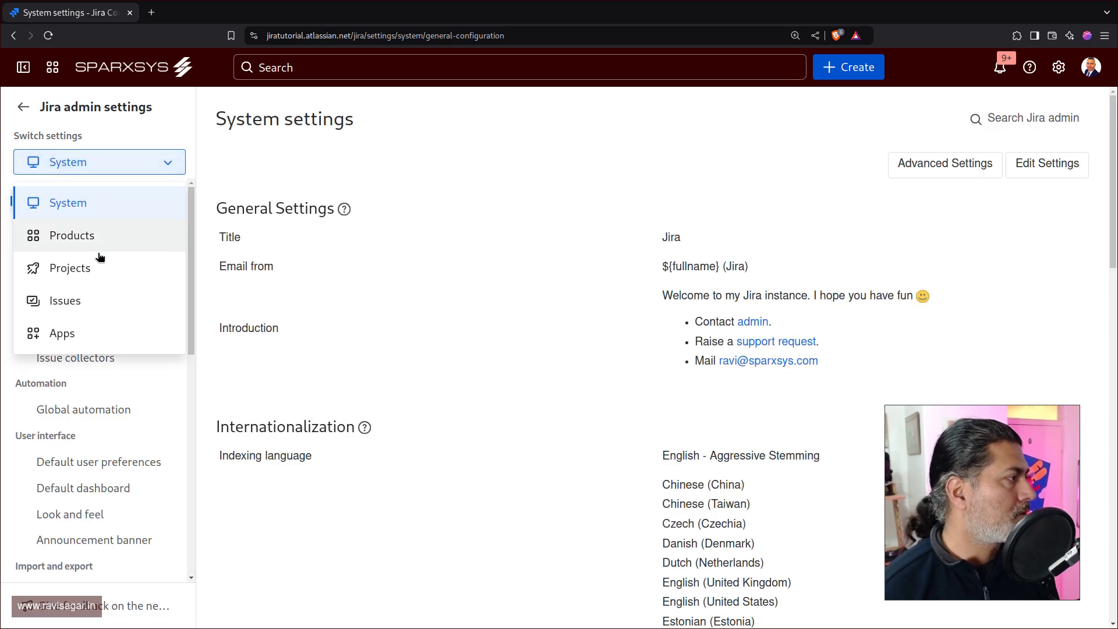
{"action": "left_click", "coordinate": [79, 298]}
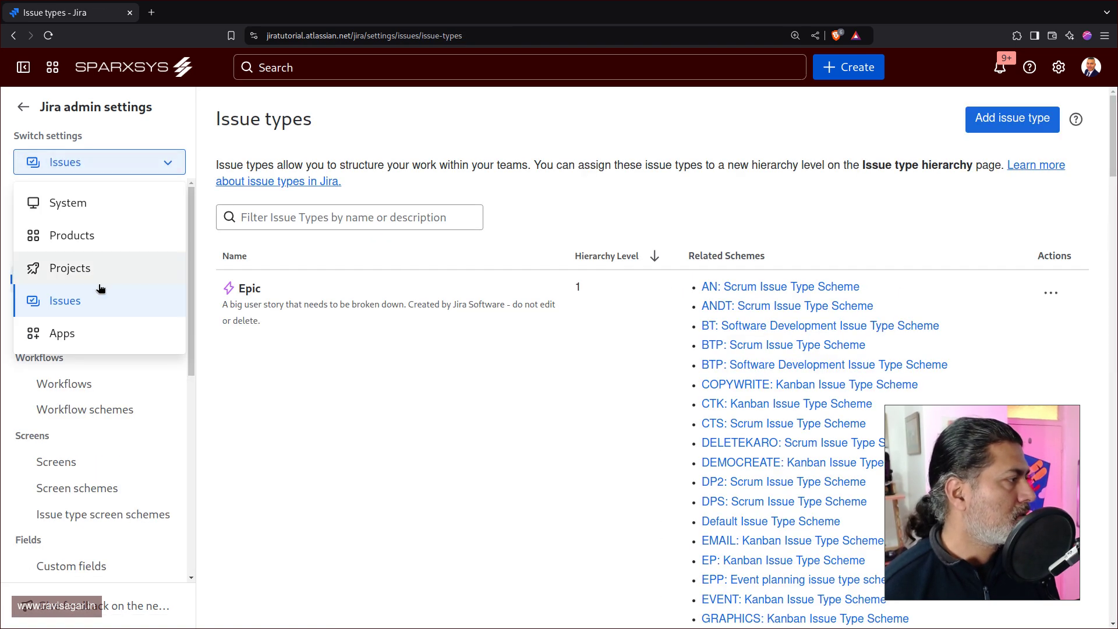
{"action": "left_click", "coordinate": [82, 333]}
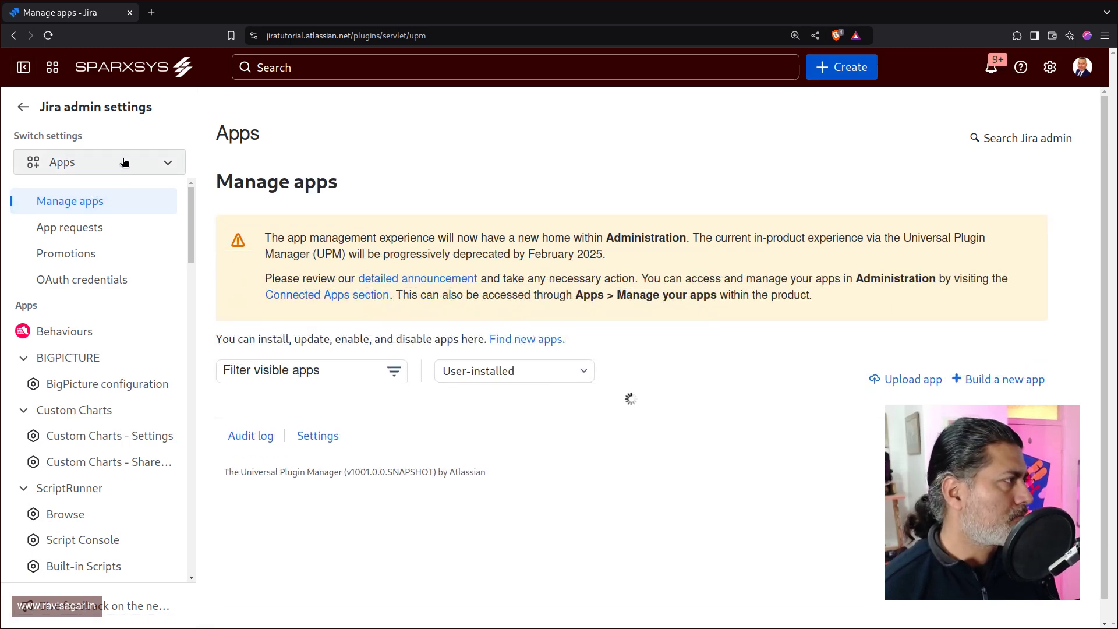
{"action": "left_click", "coordinate": [23, 107]}
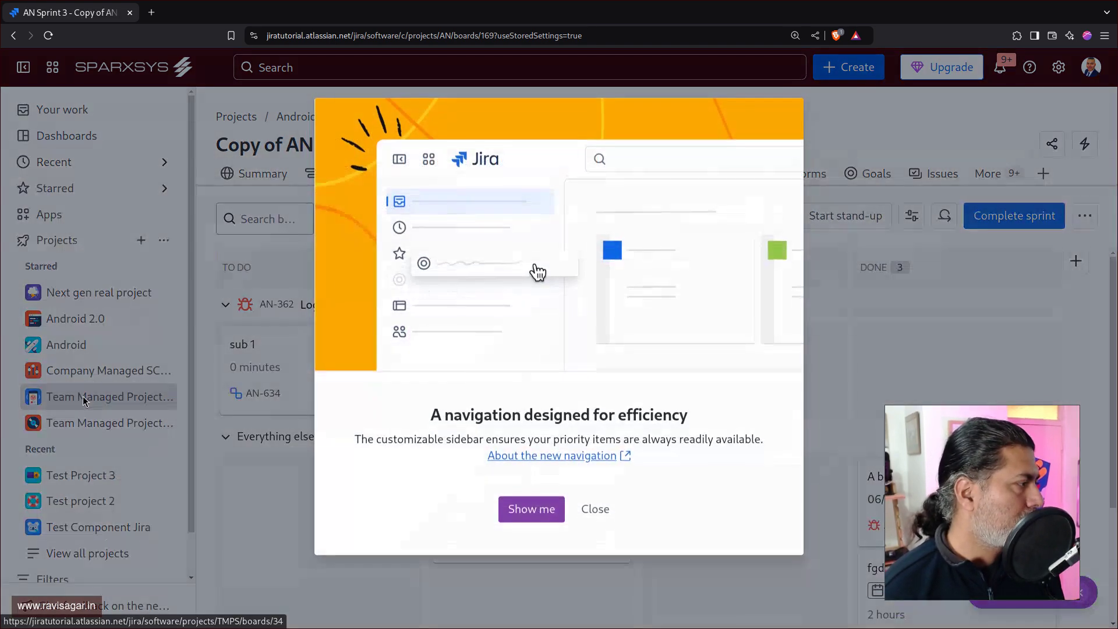
Close the navigation announcement and open the ANDT board under Android 2.0 in the sidebar
{"action": "left_click", "coordinate": [592, 511]}
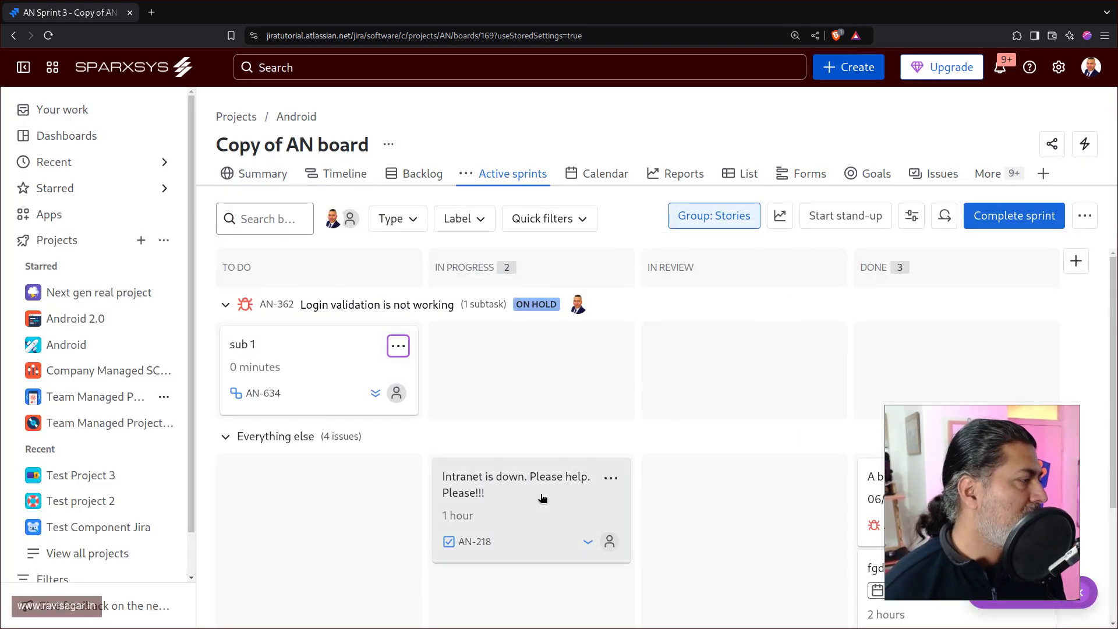
{"action": "left_click", "coordinate": [122, 371]}
{"action": "left_click", "coordinate": [73, 380]}
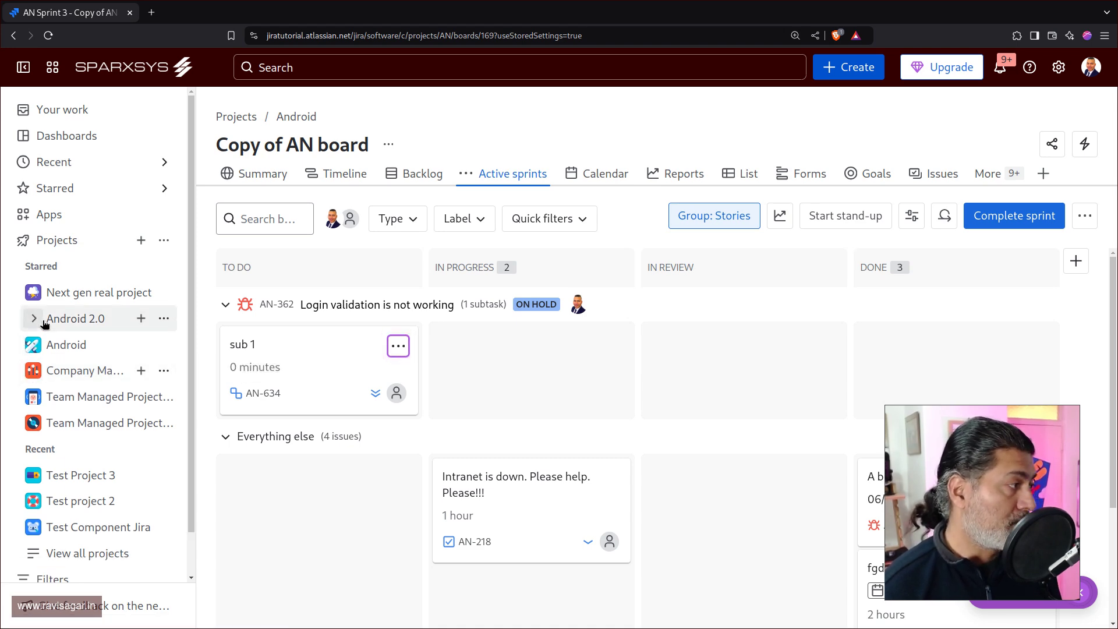
{"action": "left_click", "coordinate": [34, 318]}
{"action": "left_click", "coordinate": [78, 376]}
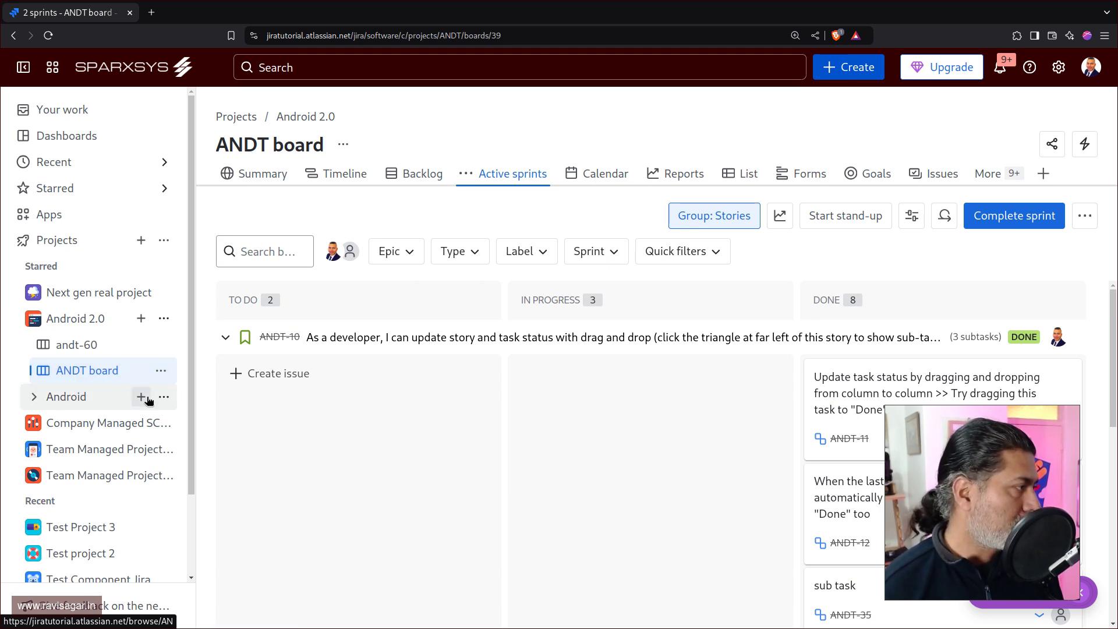
{"action": "left_click", "coordinate": [140, 396]}
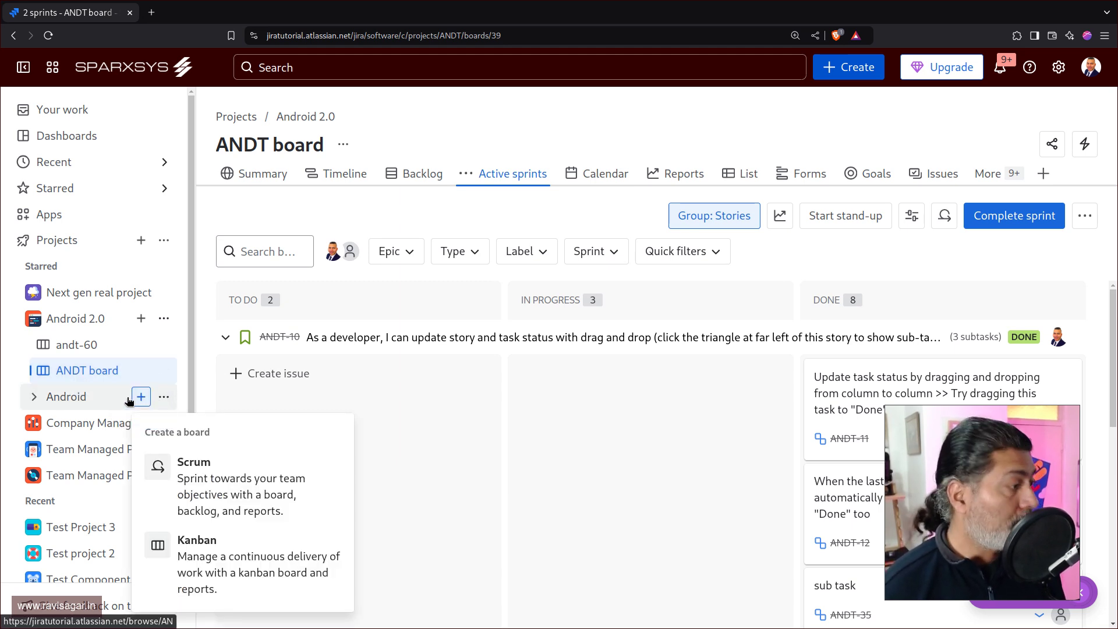
{"action": "left_click", "coordinate": [165, 401]}
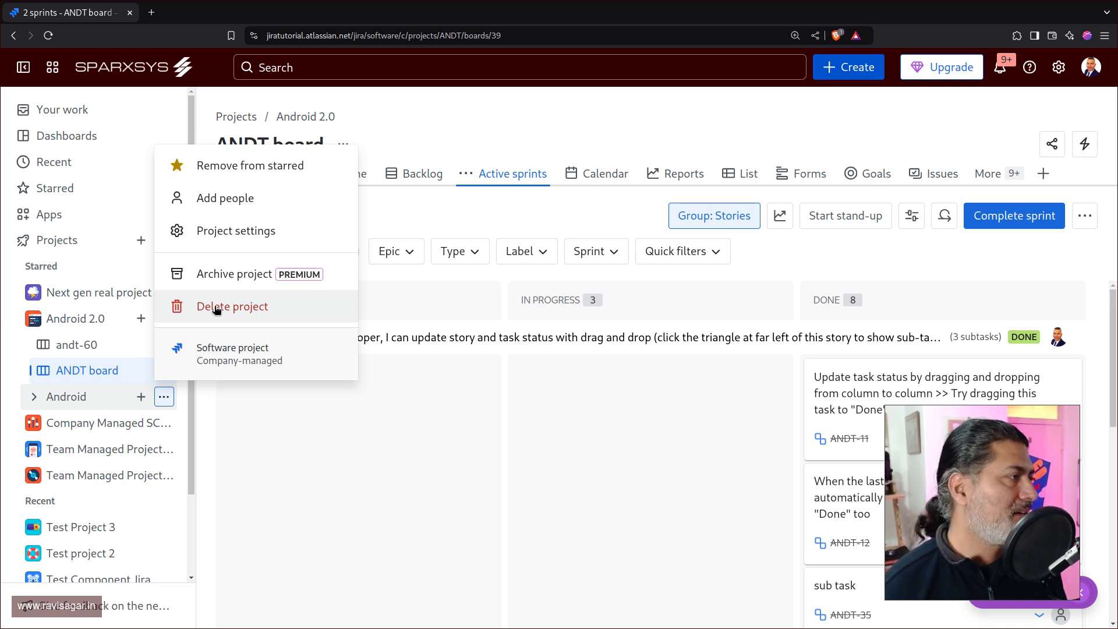
{"action": "left_click", "coordinate": [245, 198]}
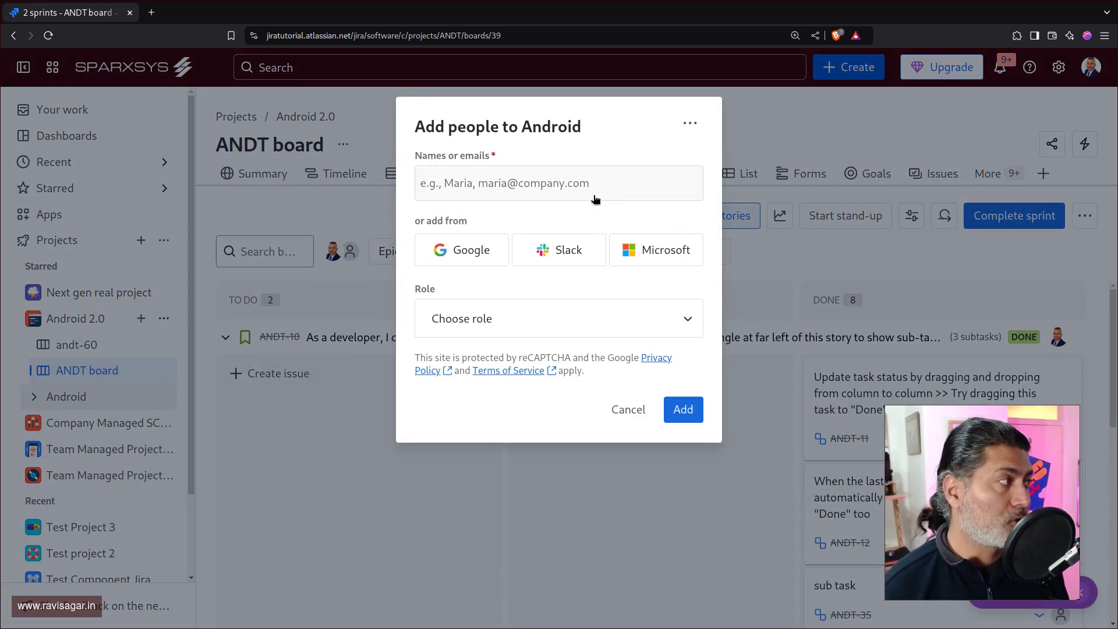
{"action": "left_click", "coordinate": [620, 408]}
{"action": "left_click", "coordinate": [404, 468]}
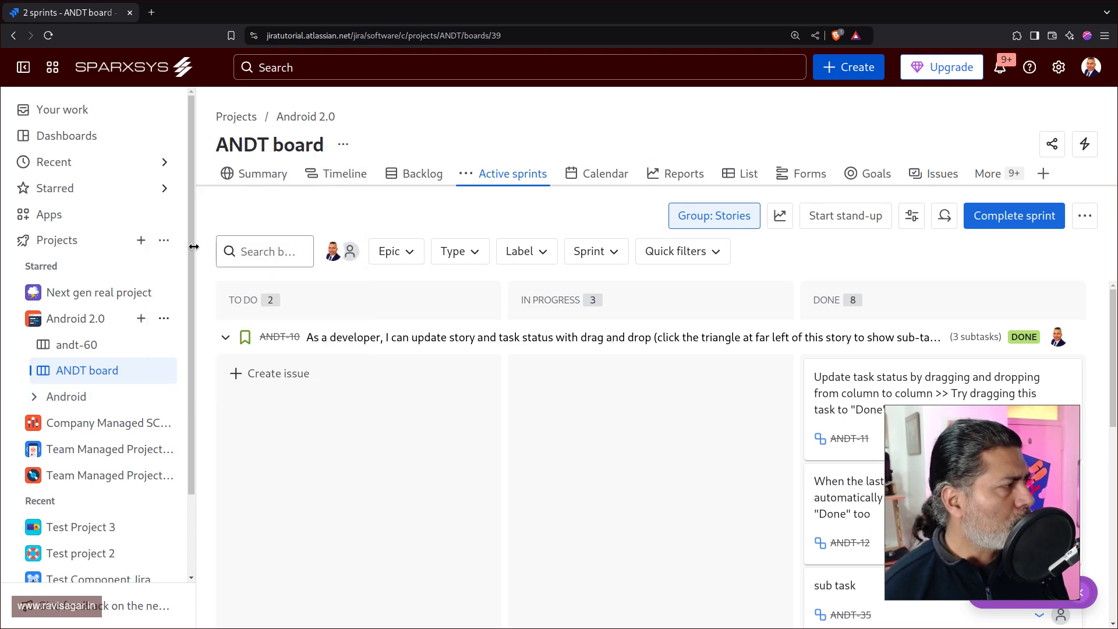
Return to Your work and show the ... actions menu for the Android 2.0 project
{"action": "left_click", "coordinate": [68, 118]}
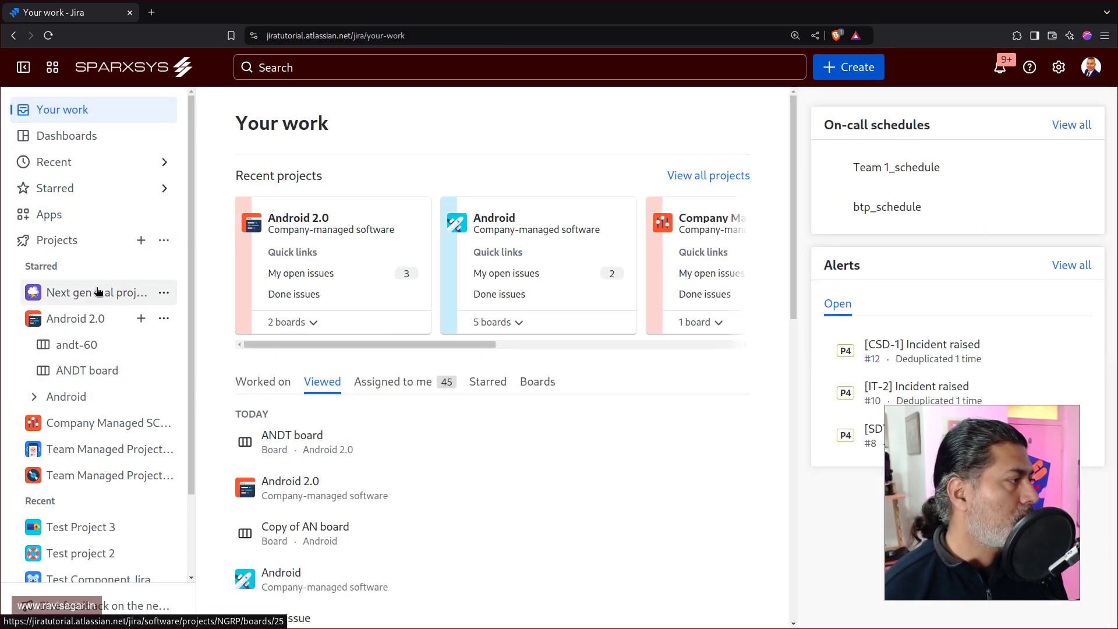
{"action": "left_click", "coordinate": [66, 243]}
{"action": "left_click", "coordinate": [67, 246]}
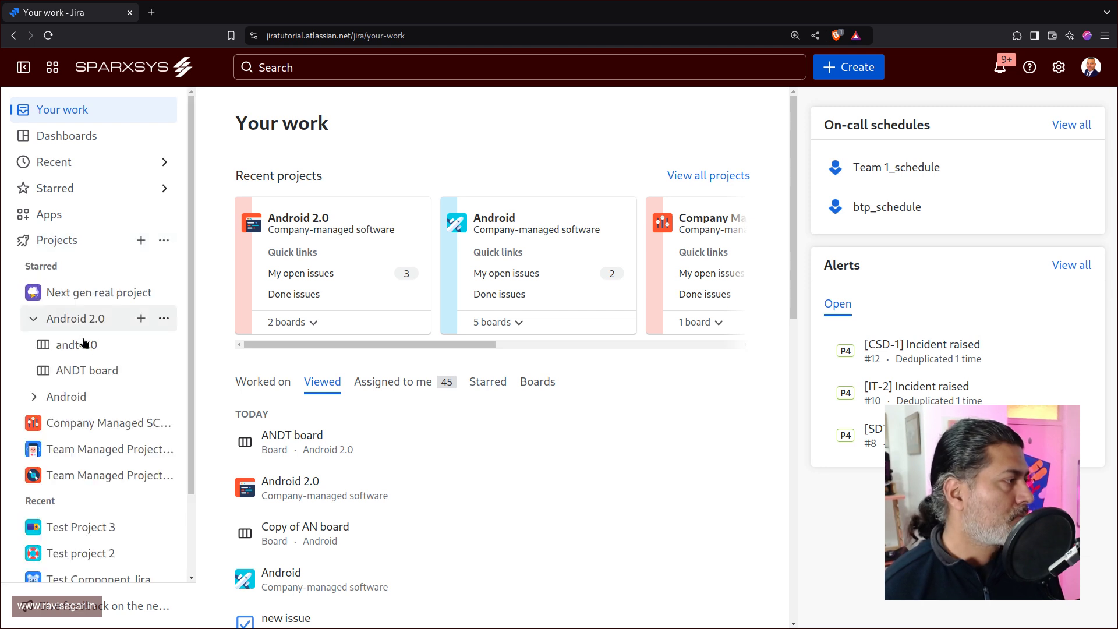
{"action": "left_click", "coordinate": [164, 318]}
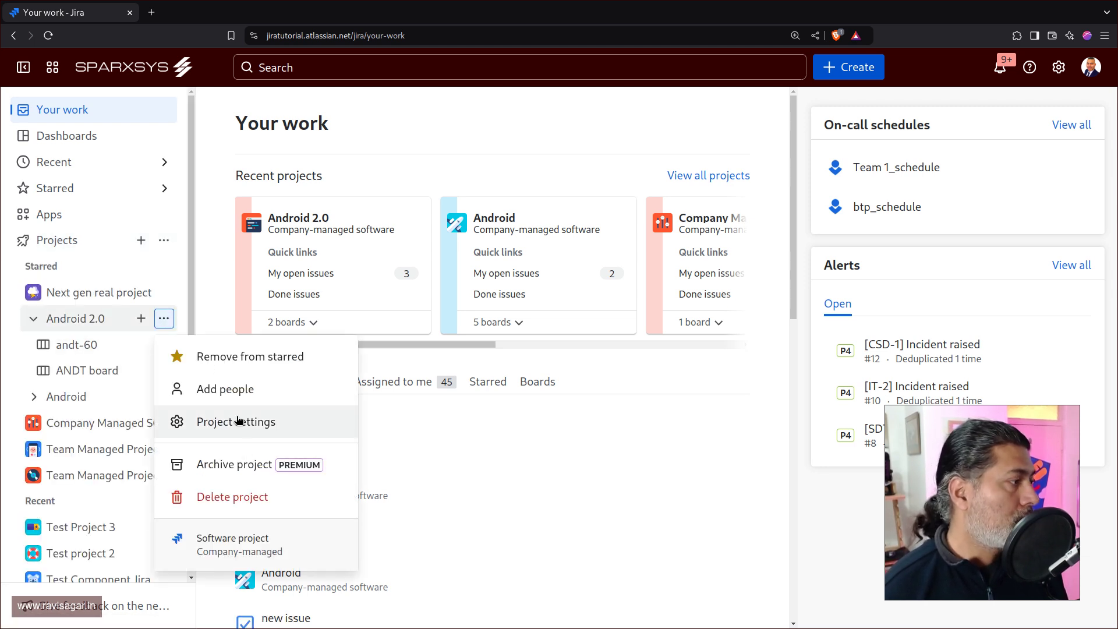